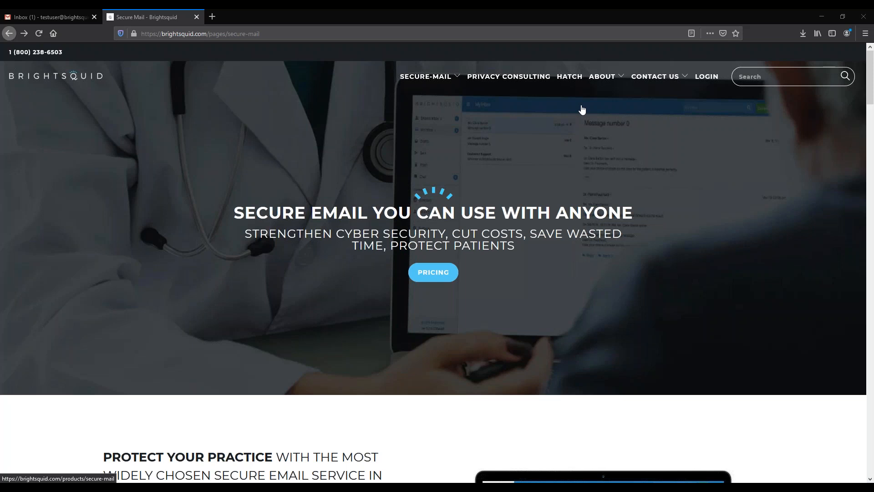
Leave the Brightsquid Secure Mail page and return to the Gmail Inbox tab
mouse_move(432, 85)
click(65, 18)
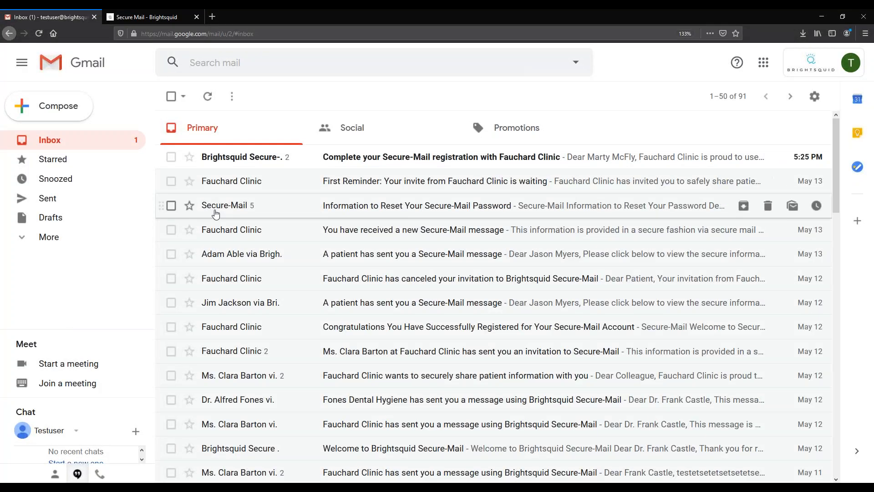
Open the 'Complete your Secure-Mail registration with Fauchard Clinic' email from the top of the inbox
mouse_move(216, 214)
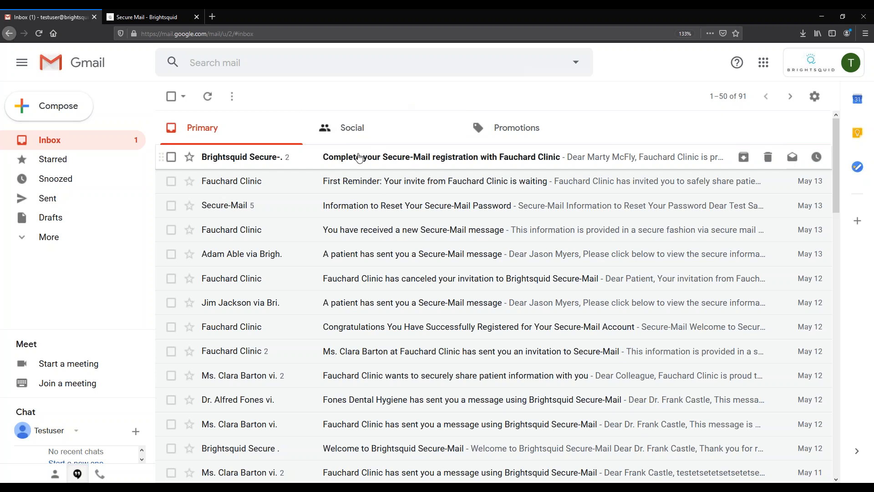
click(412, 159)
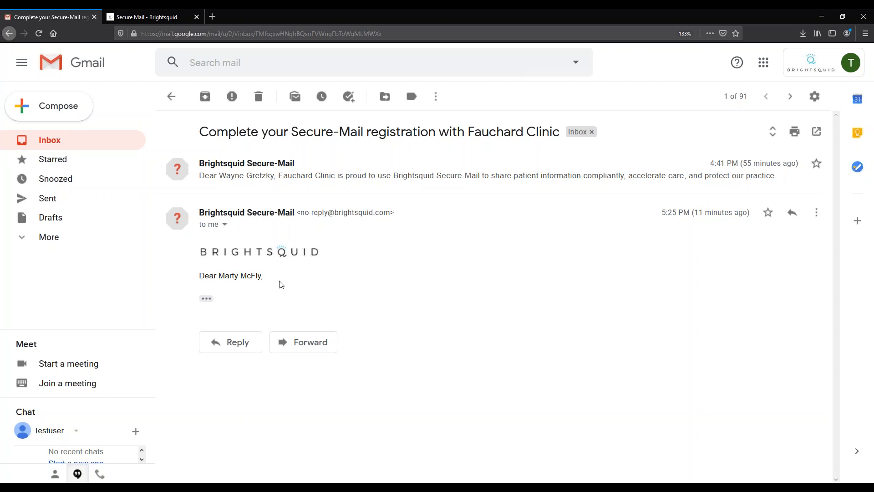
Expand the trimmed invitation content and follow its Complete Registration link
click(206, 300)
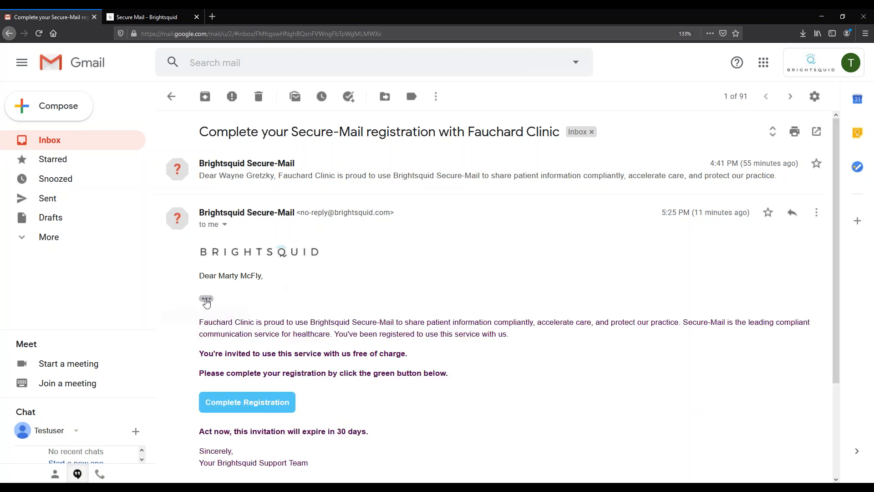
scroll(393, 335, down, 3)
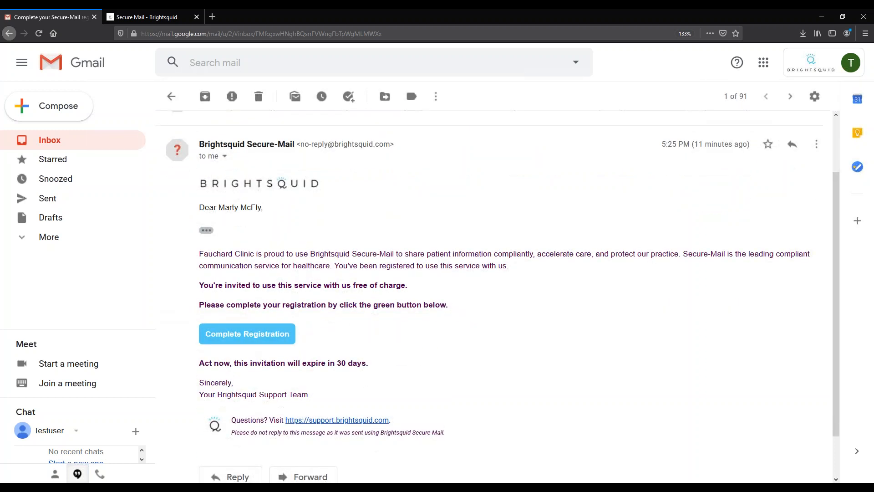
scroll(393, 335, down, 1)
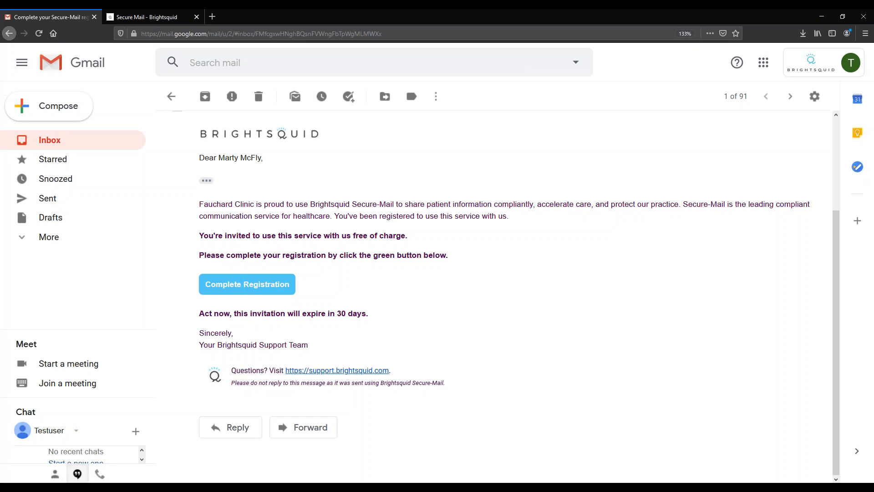
drag(241, 368, 453, 369)
click(453, 368)
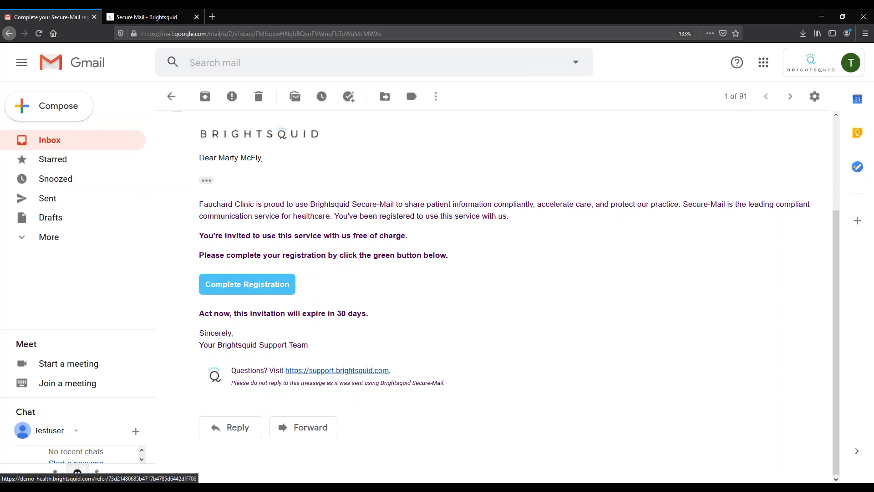
click(247, 284)
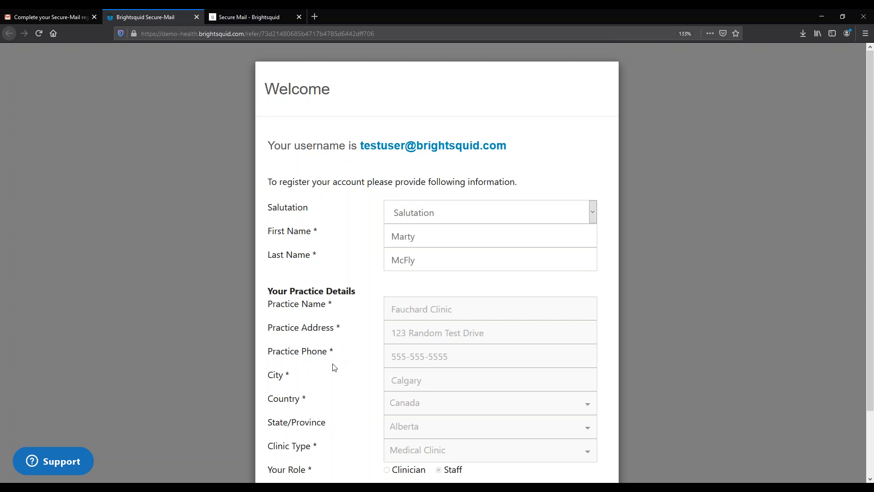
Choose Mr. as salutation, correct the first name's ending, and confirm the prefilled details
scroll(371, 358, down, 2)
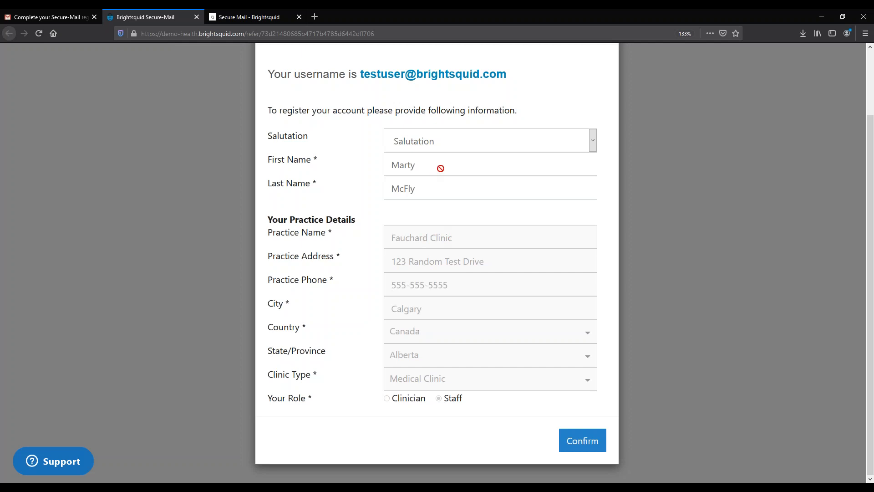
click(592, 140)
click(456, 187)
click(425, 165)
key(BackSpace)
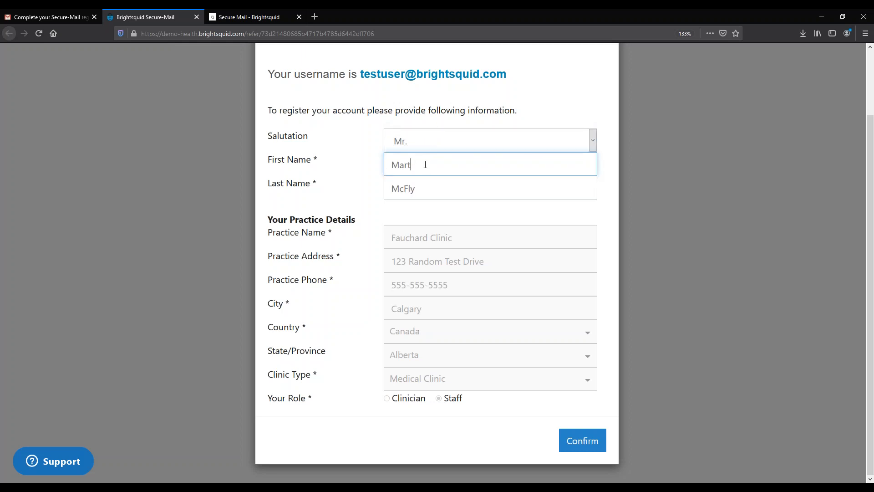
text(in)
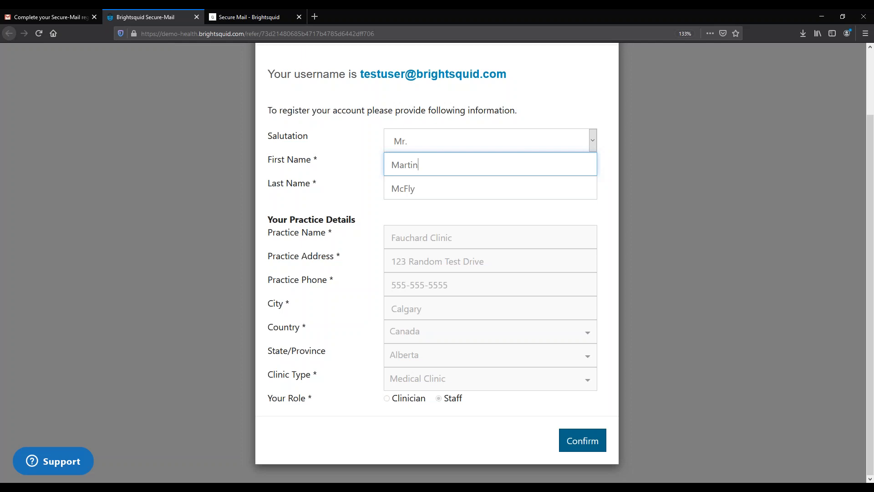
click(581, 440)
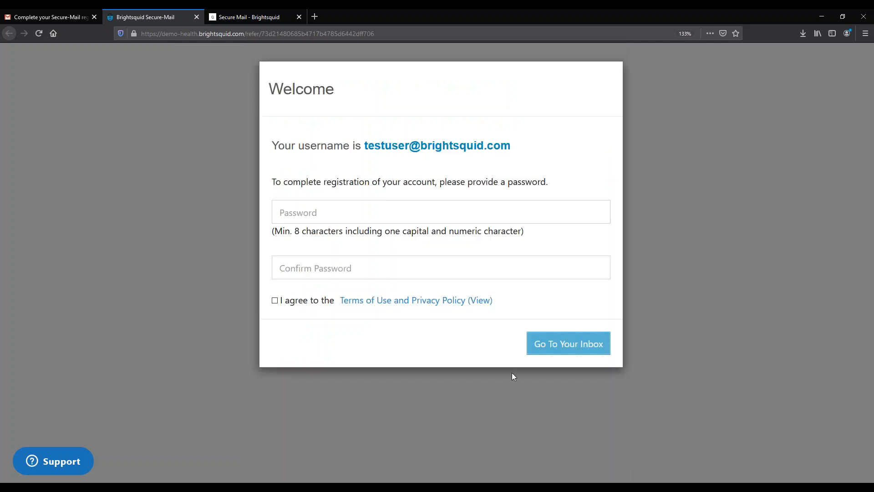
Enter and confirm the account password, agree to the Terms of Use, and go to the inbox
click(379, 210)
text(********)
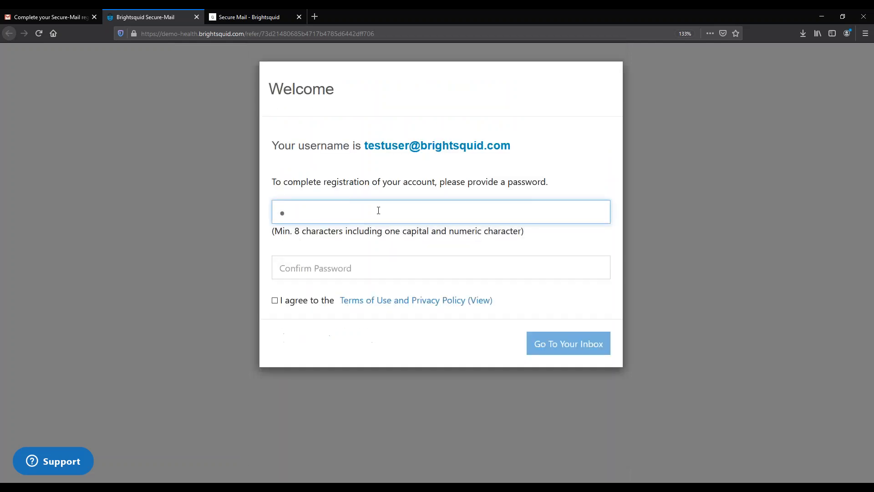
key(Tab)
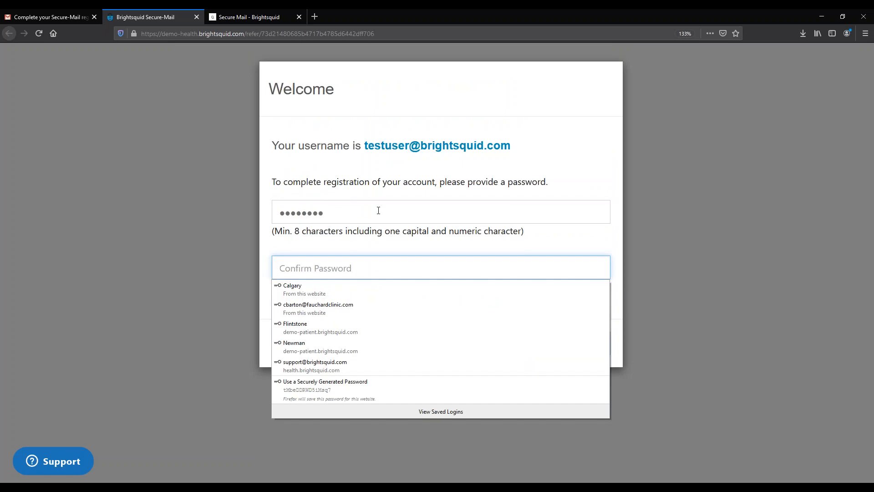
text(********)
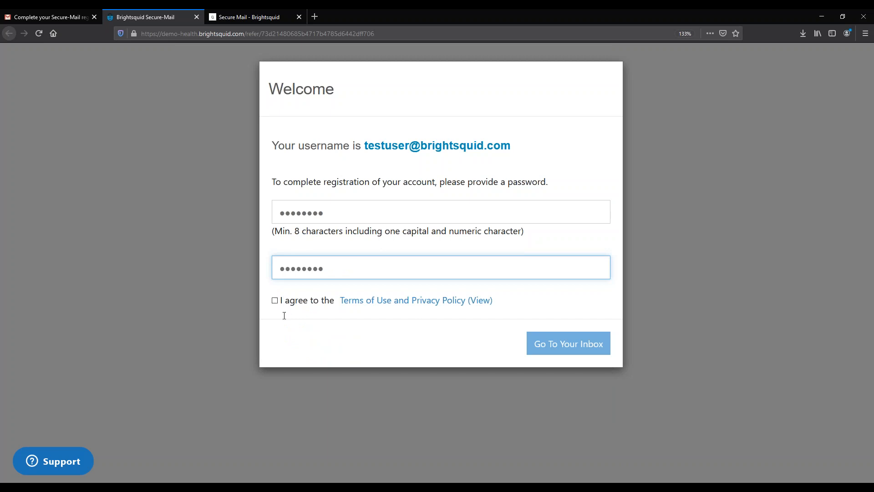
click(283, 299)
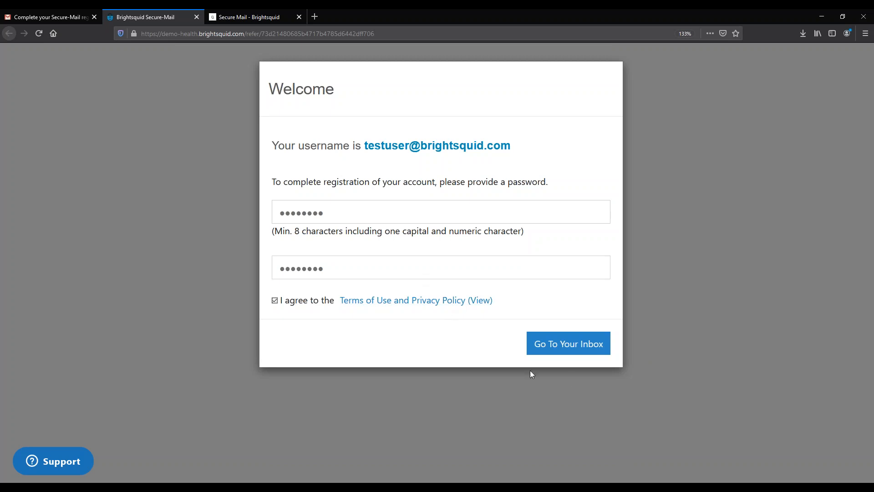
click(576, 345)
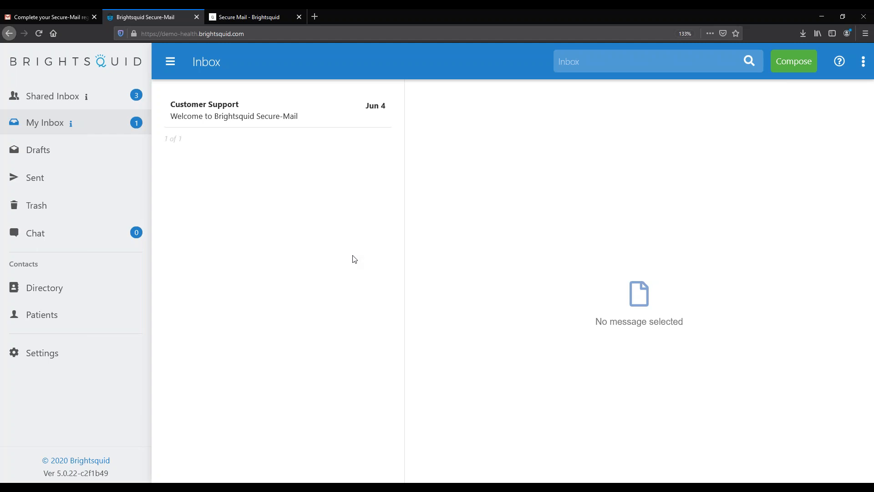
Switch from the new account's inbox to the Shared Inbox
click(62, 101)
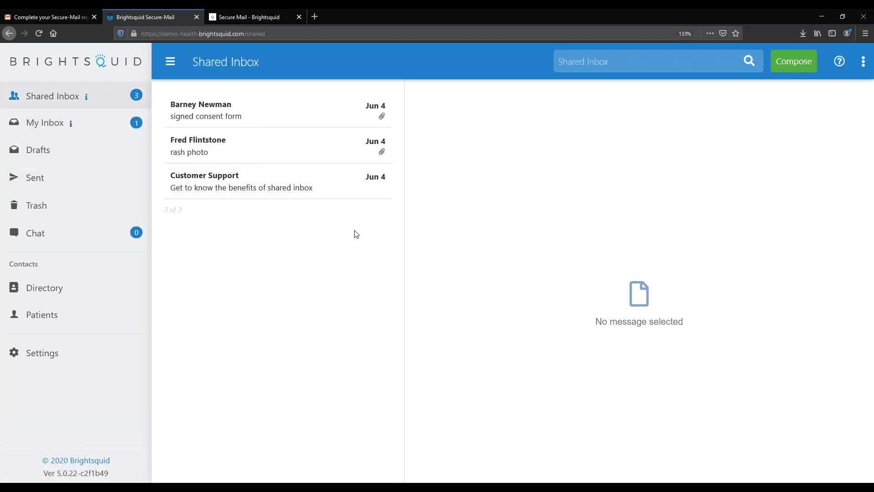
Open the 'rash photo' message and read the patient's question and attached hand photo
click(274, 145)
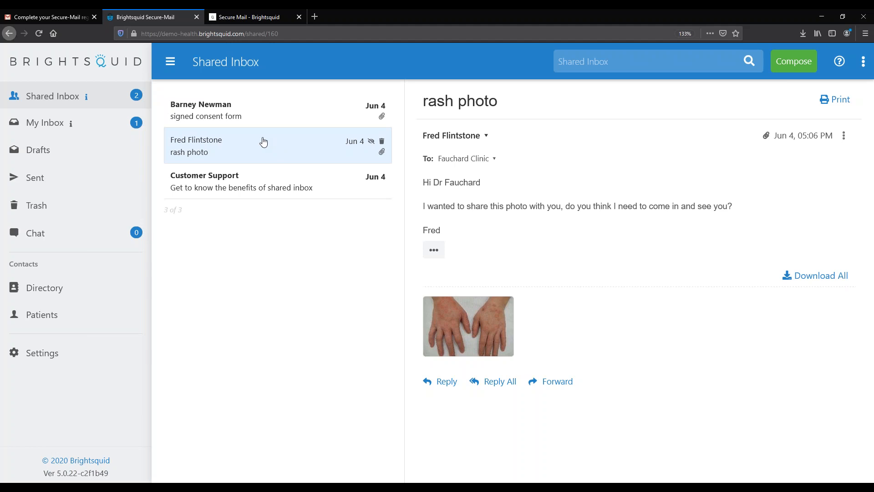
mouse_move(87, 101)
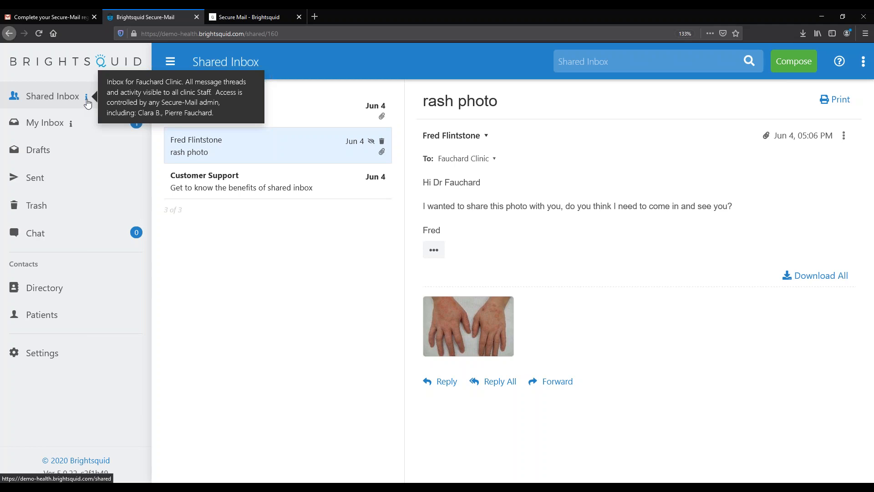
mouse_move(482, 318)
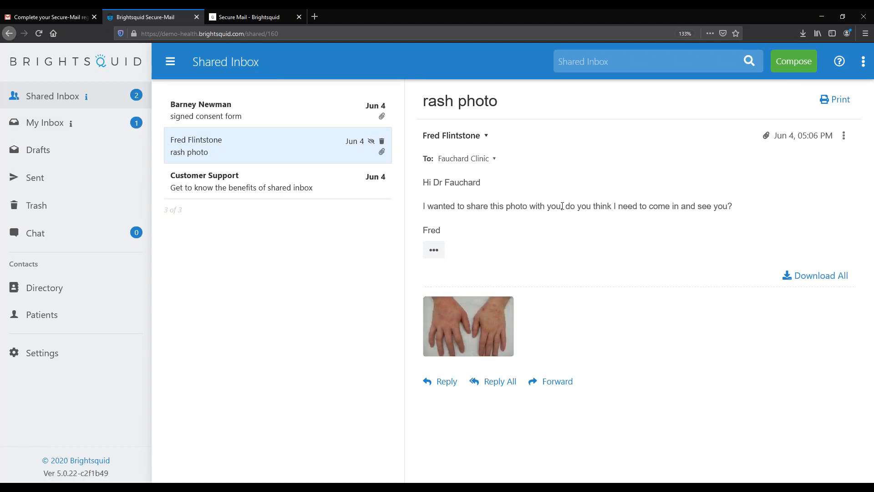
drag(555, 206, 732, 207)
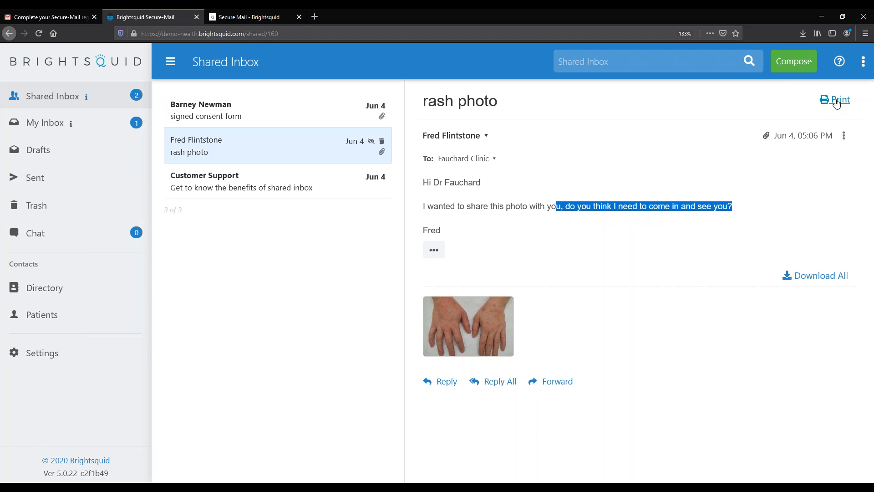
click(547, 232)
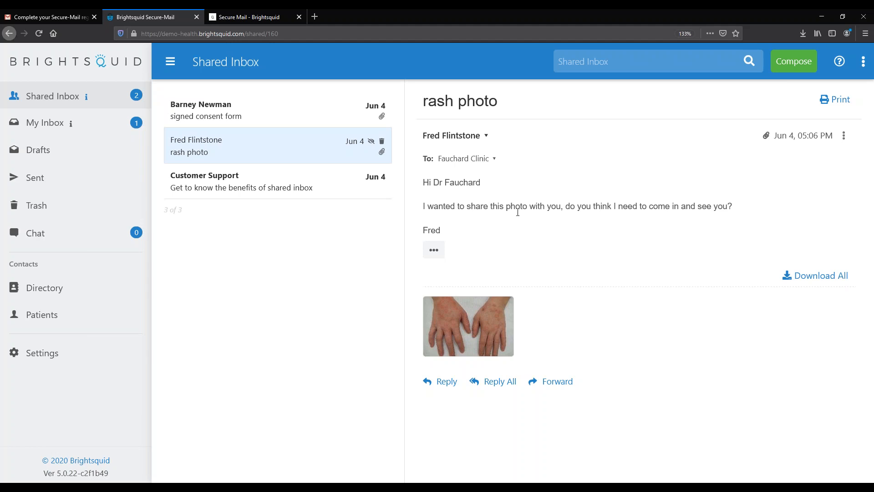
drag(557, 209, 615, 209)
click(681, 233)
mouse_move(466, 304)
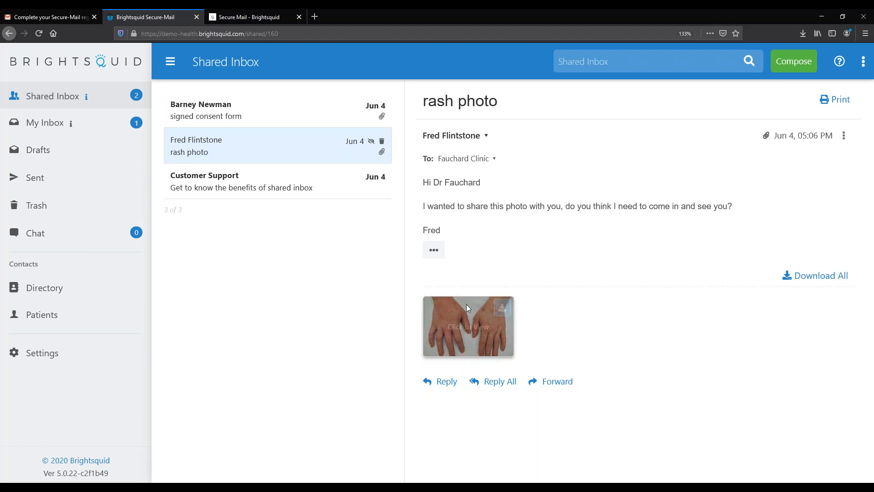
View the derma.jpg attachment full-screen and scroll over both hands
click(471, 327)
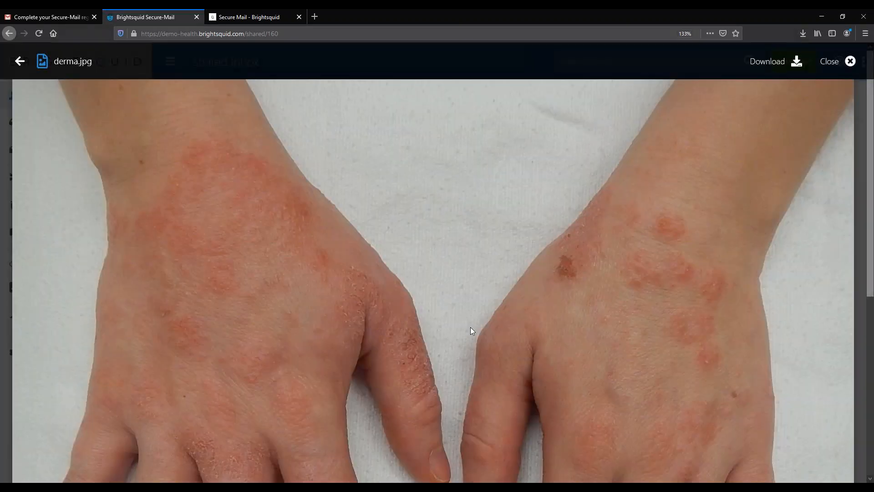
scroll(471, 327, down, 5)
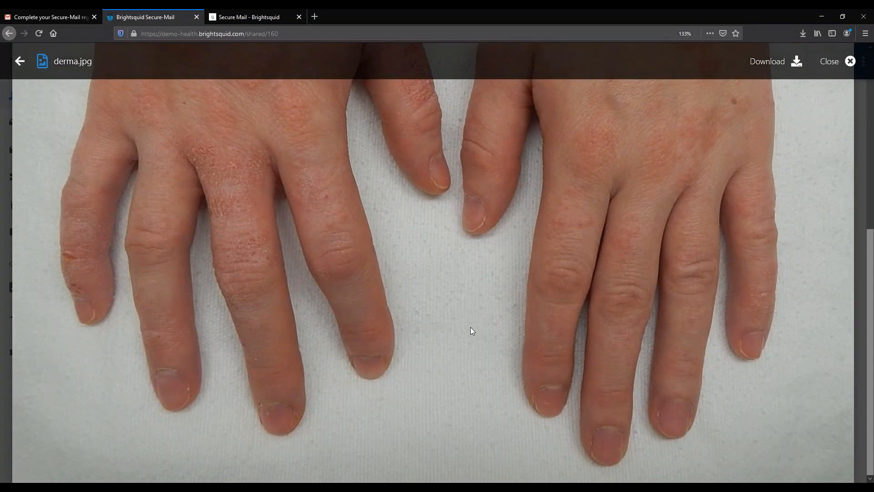
scroll(470, 327, up, 5)
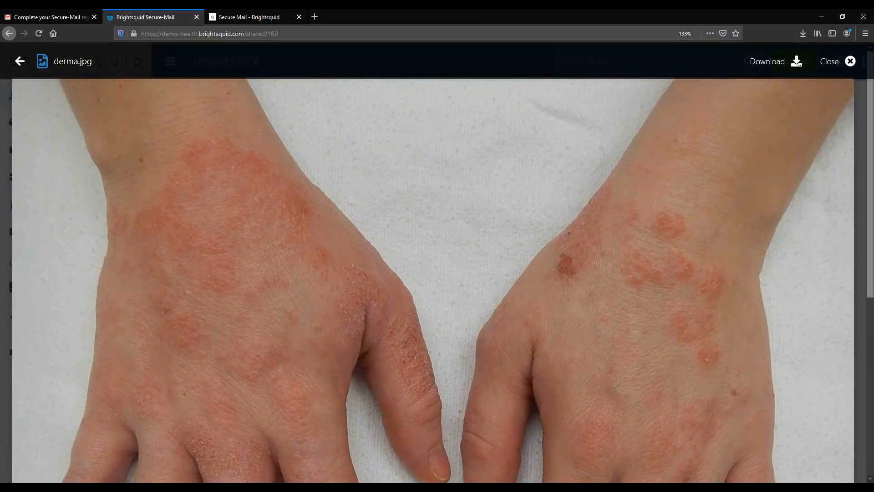
scroll(433, 281, down, 3)
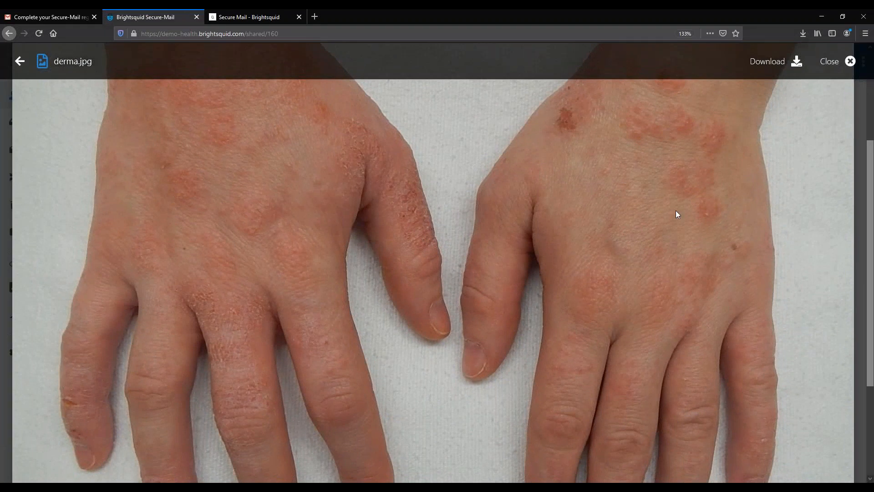
Close the full-screen photo viewer to get back to the rash photo message
click(837, 63)
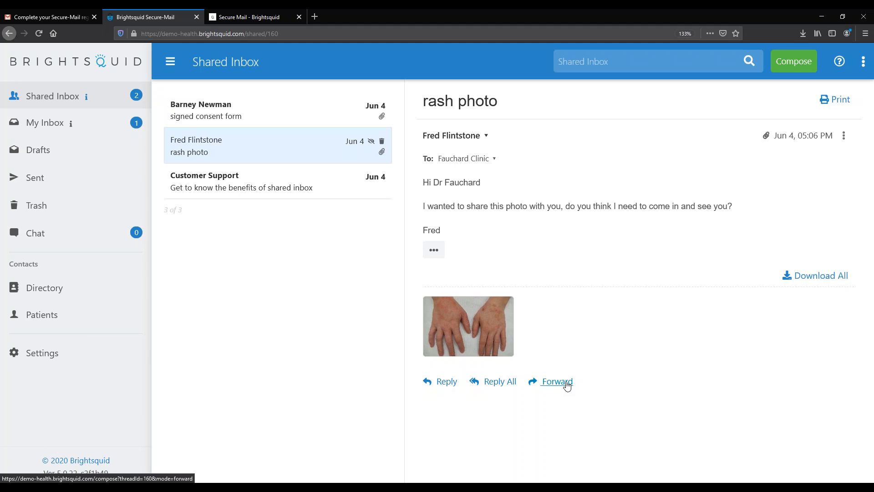
mouse_move(501, 310)
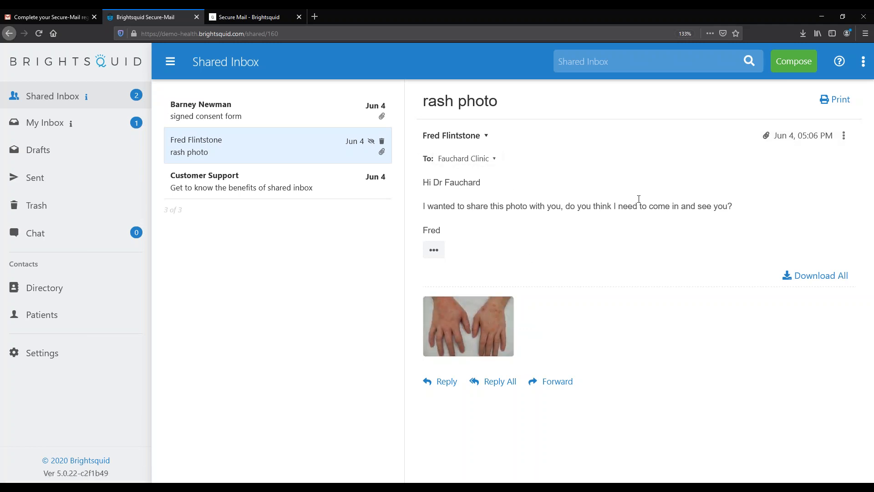
Reply 'Can you send me a pic of the other sides of you hands?', signed, correcting 'oterh'
click(445, 382)
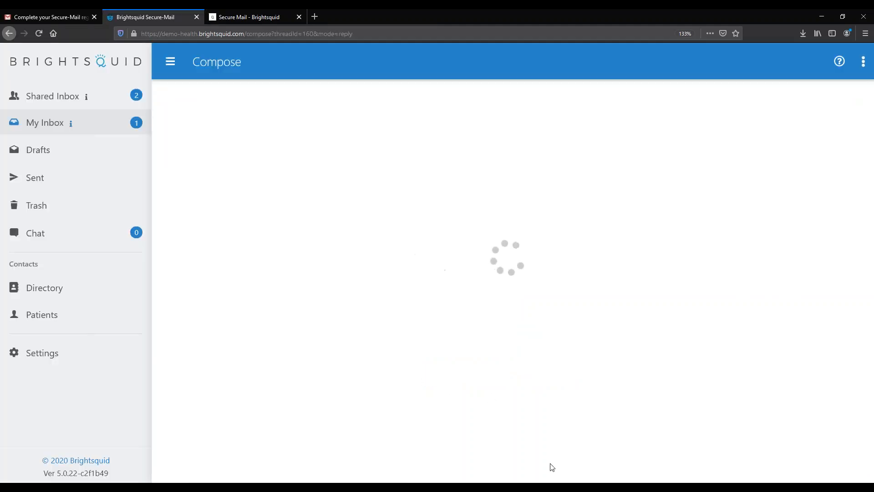
click(469, 174)
text(Can you sen)
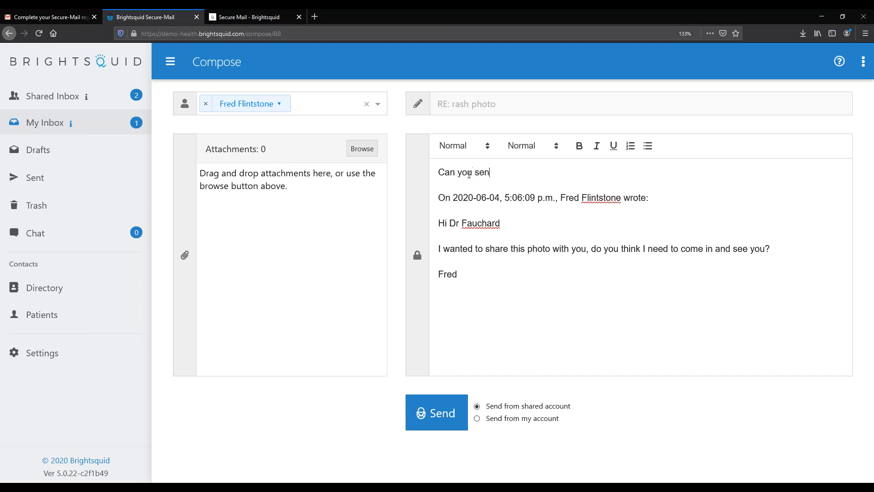
text(d me a pic of the oterh side)
key(BackSpace)
key(BackSpace)
text(d)
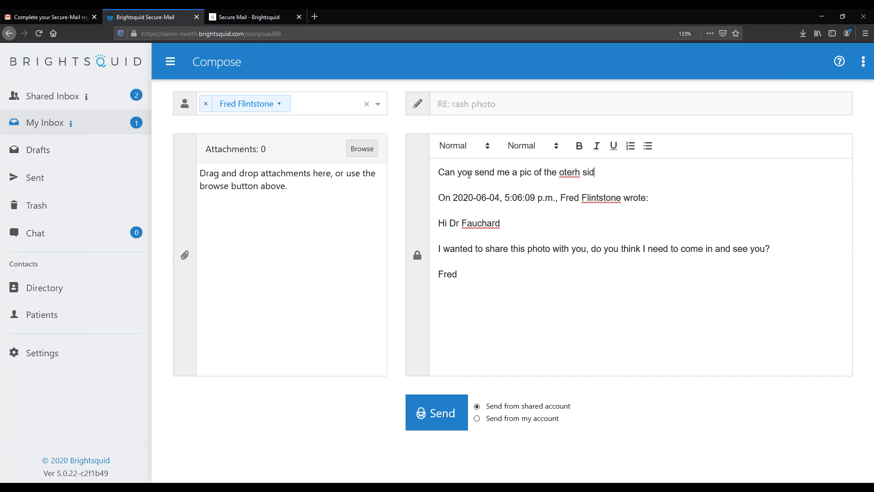
text(es of you hands?)
key(Return)
text(Martin)
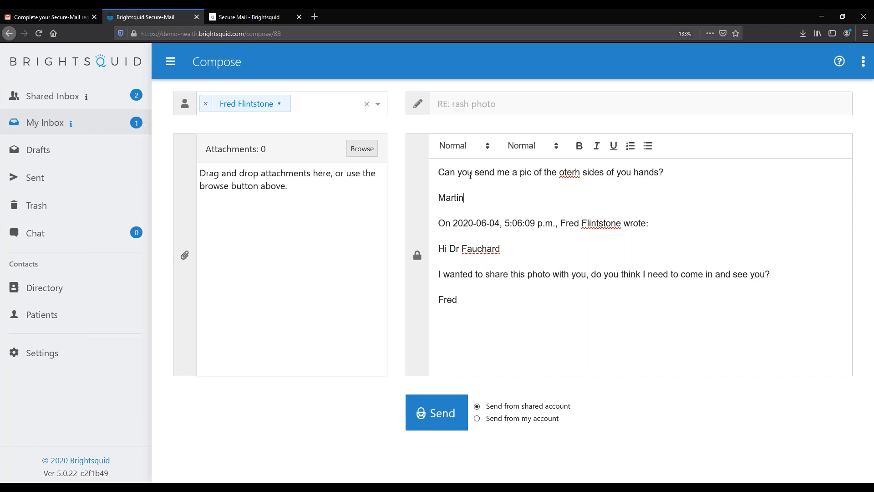
right_click(572, 172)
click(595, 179)
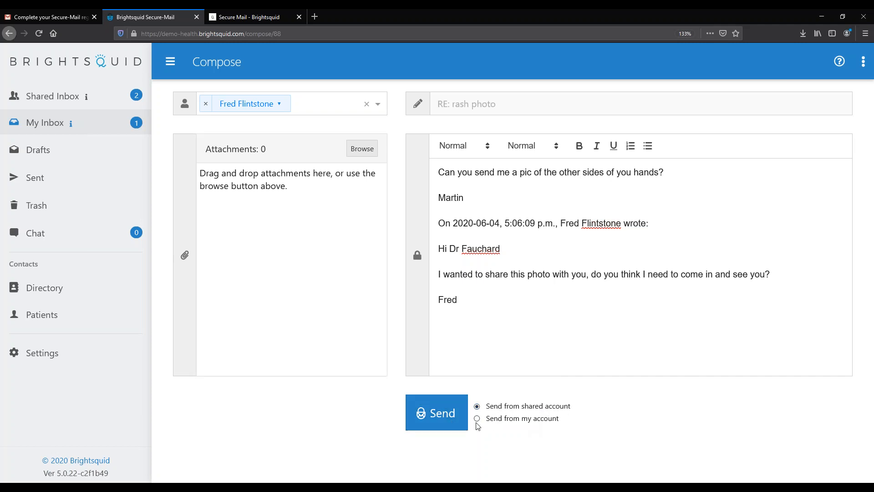
Send the rash photo reply, then open the signed consent form message in the Shared Inbox
click(446, 424)
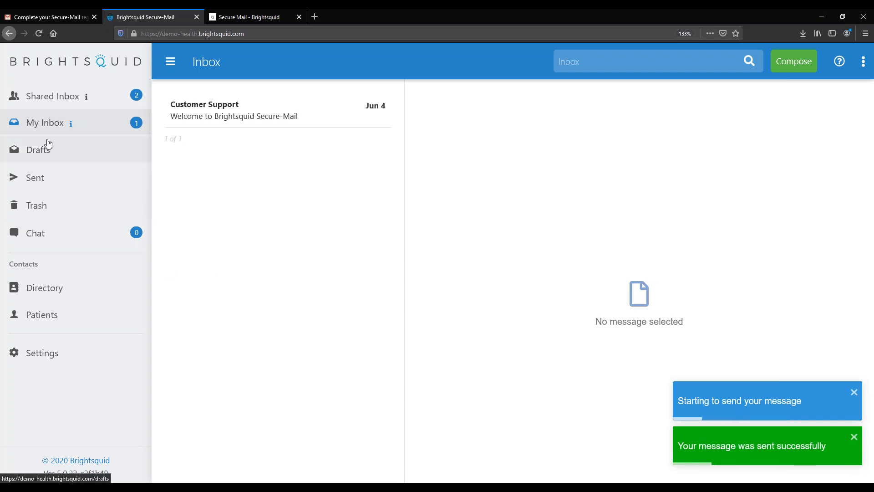
click(50, 90)
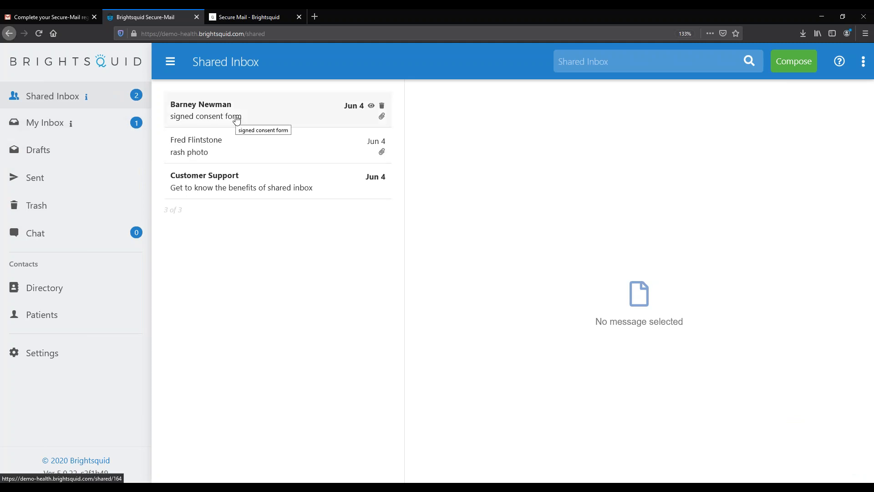
click(250, 118)
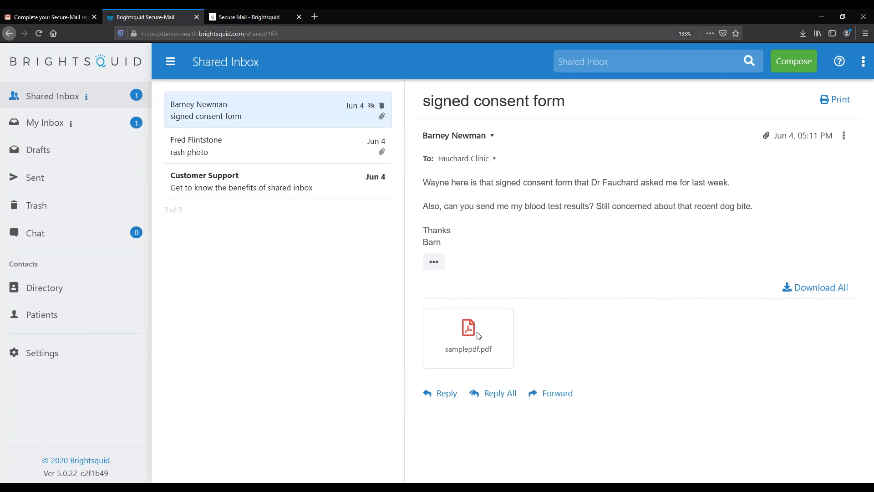
Preview the samplepdf.pdf attachment of the signed consent form message
mouse_move(471, 334)
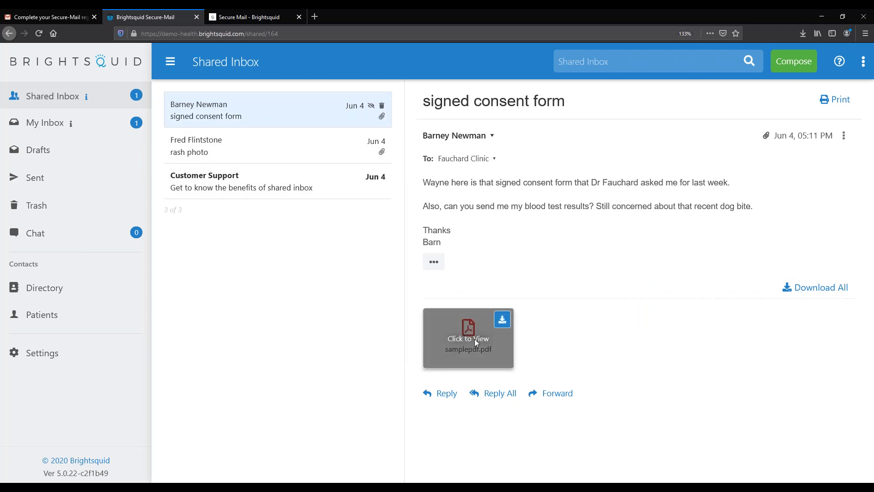
click(475, 340)
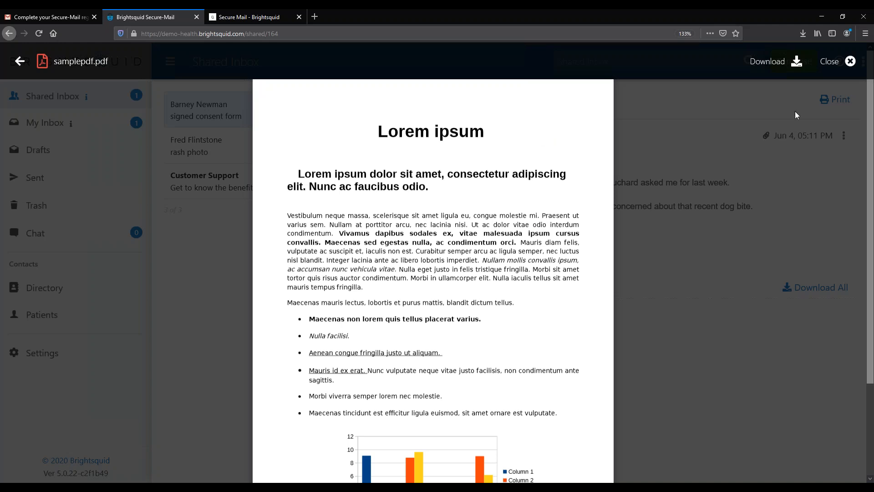
click(780, 66)
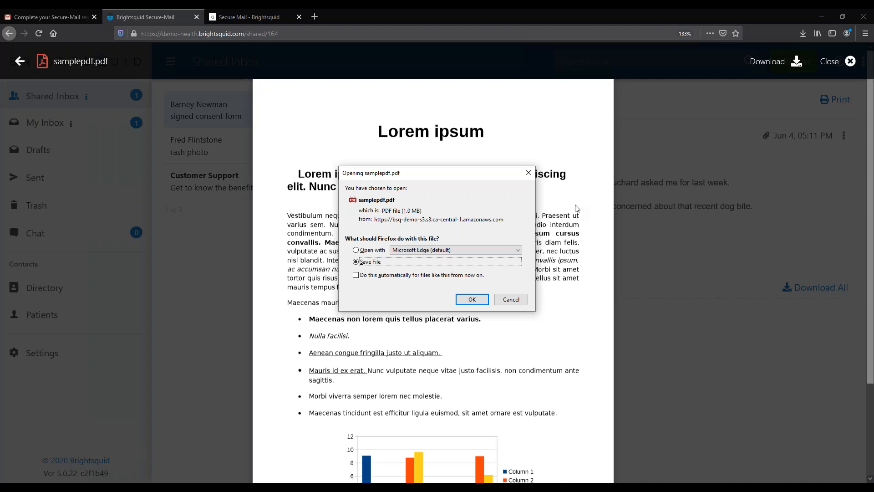
Cancel the earlier save dialog and save samplepdf.pdf to the computer with Save File
click(511, 299)
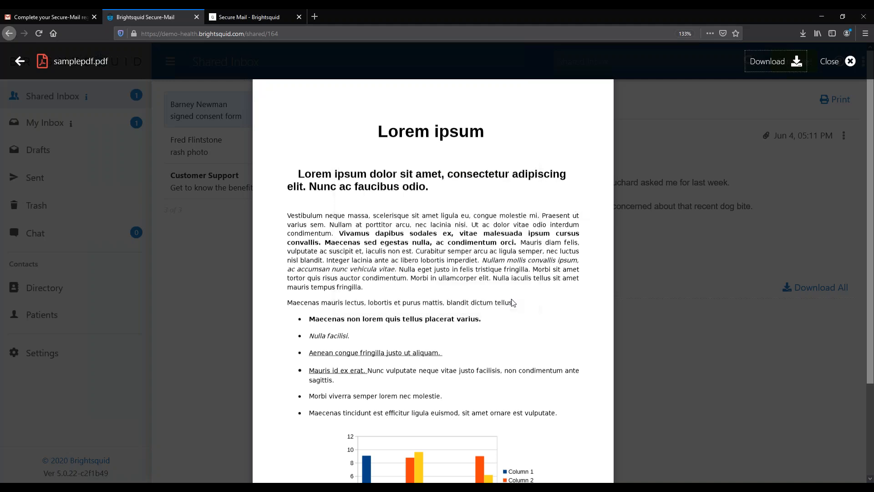
click(769, 64)
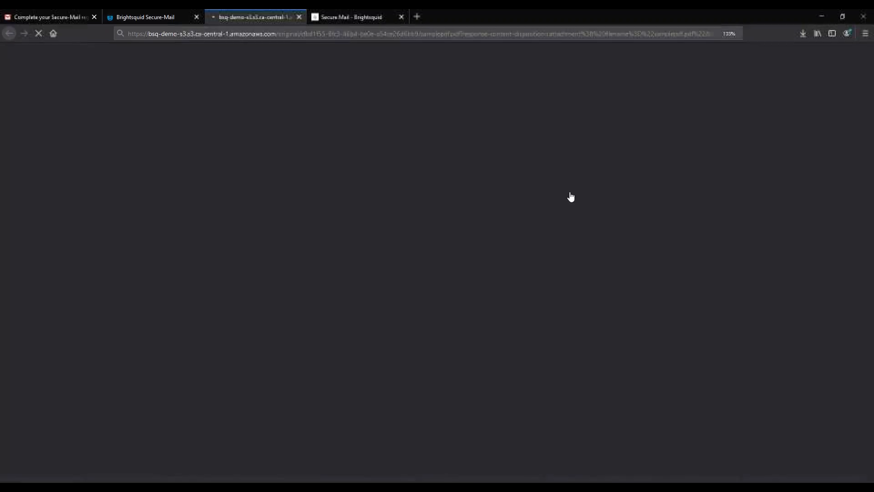
click(478, 302)
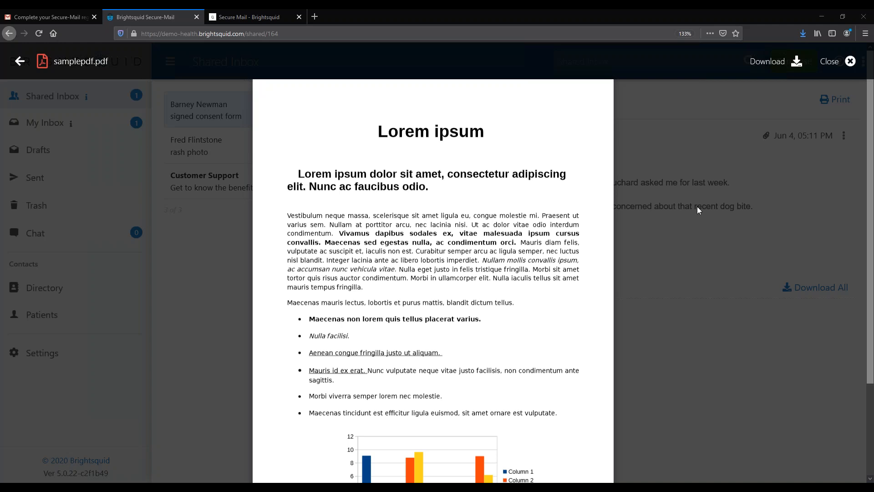
Close the PDF preview and show samplepdf.pdf in its Downloads folder from Firefox's downloads list
click(687, 315)
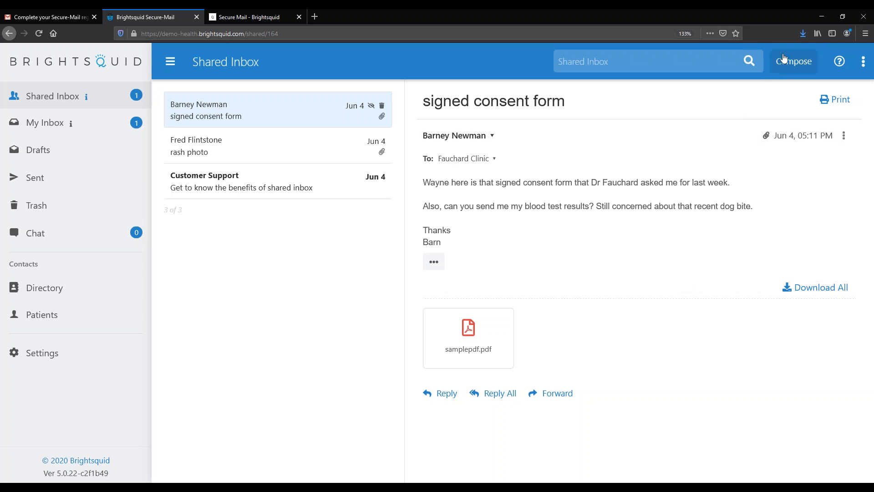
click(804, 33)
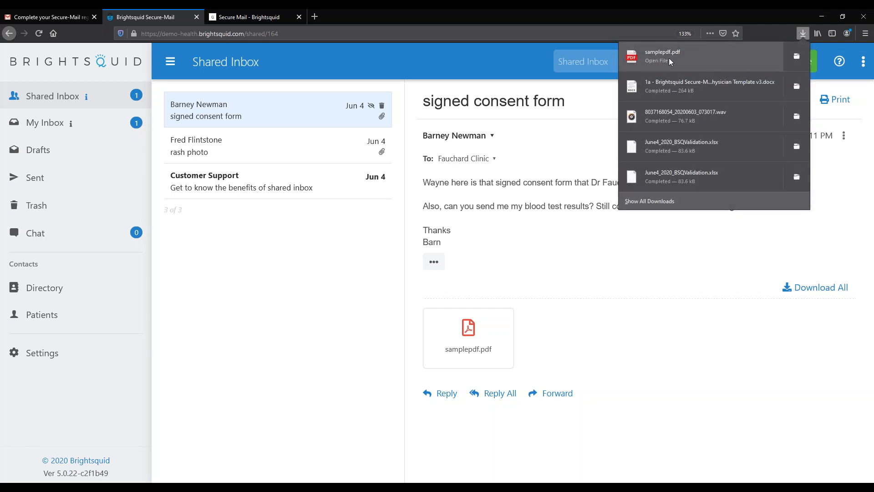
click(796, 57)
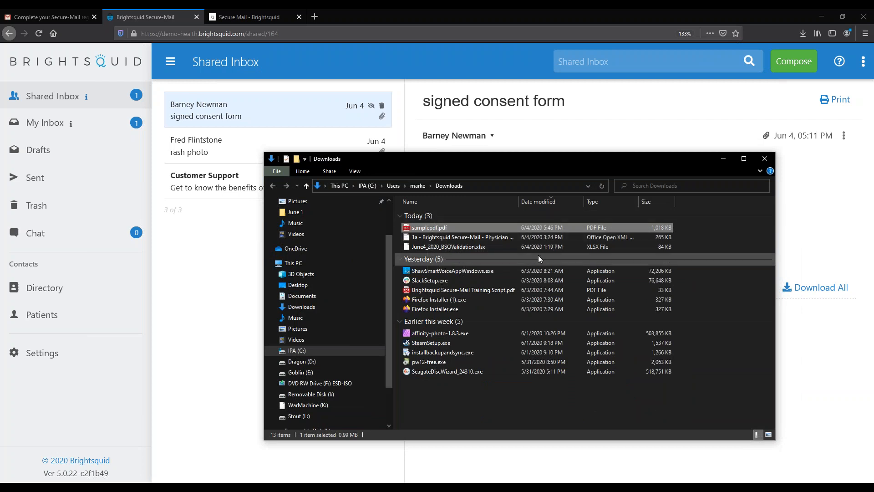
Close the Downloads File Explorer window
click(767, 160)
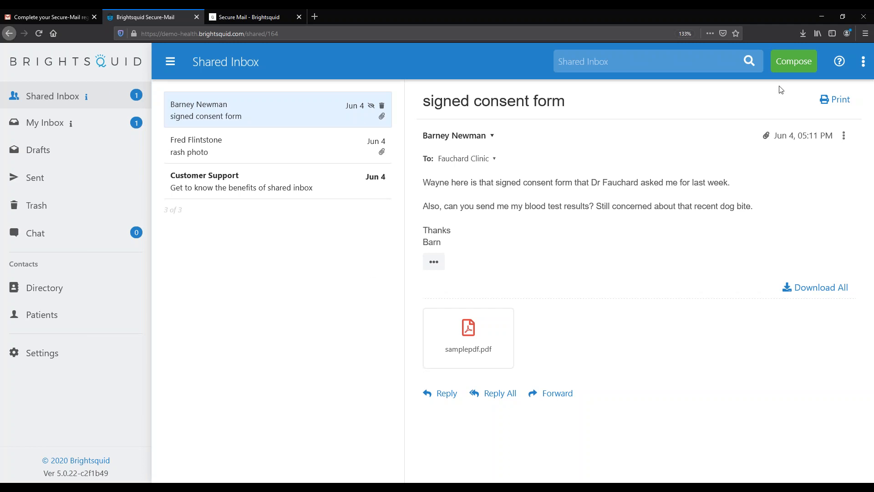
Start a blank secure message with Compose
click(795, 62)
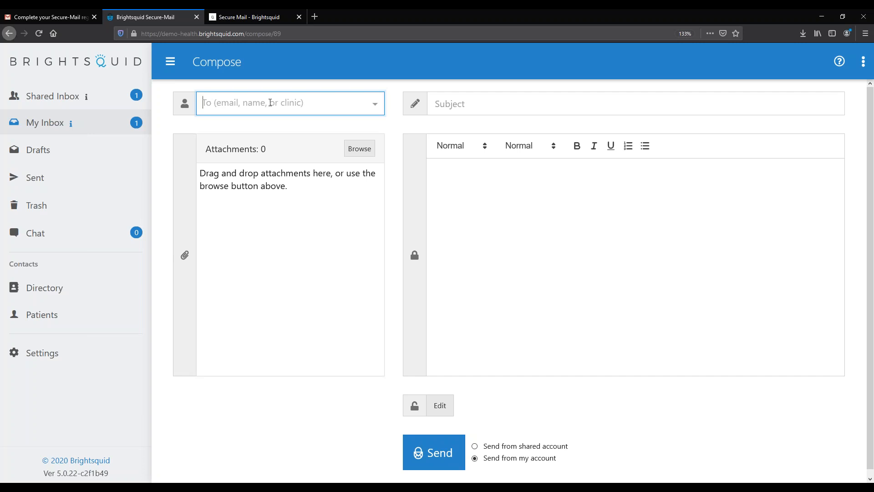
Search the To field for a patient, then a Fauchard Clinic doctor, without adding either
text(fred)
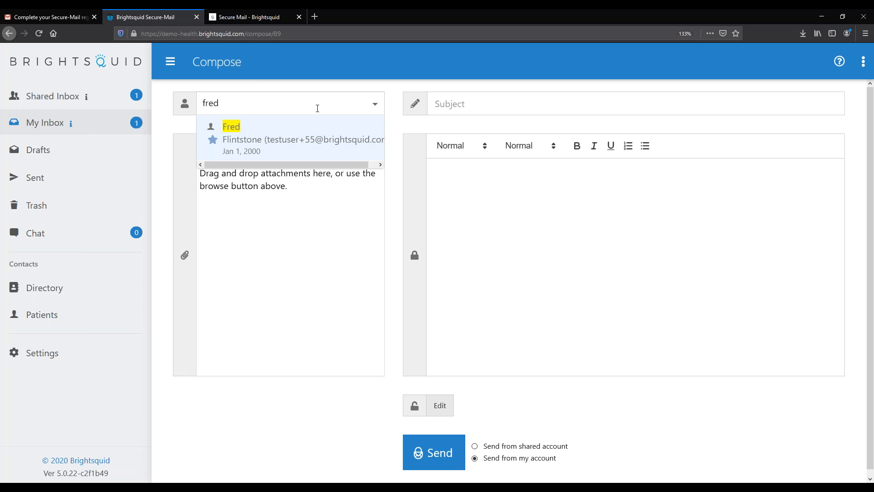
double_click(209, 104)
text(pierre)
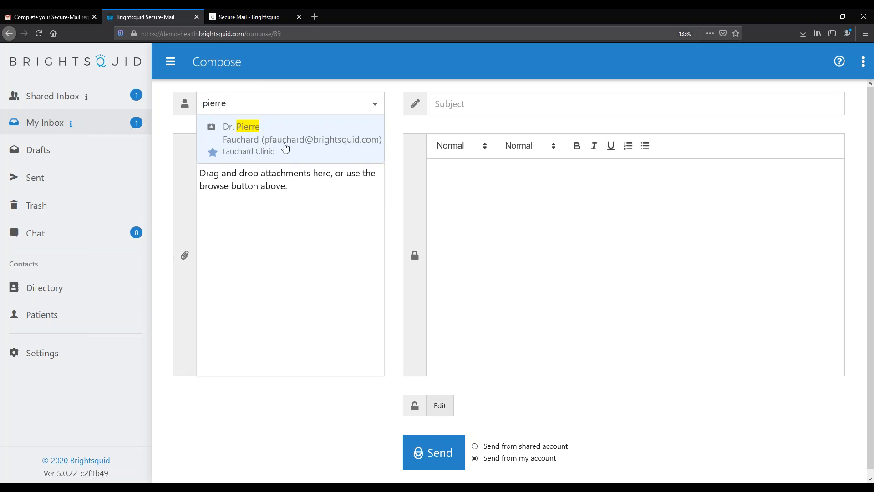
double_click(219, 104)
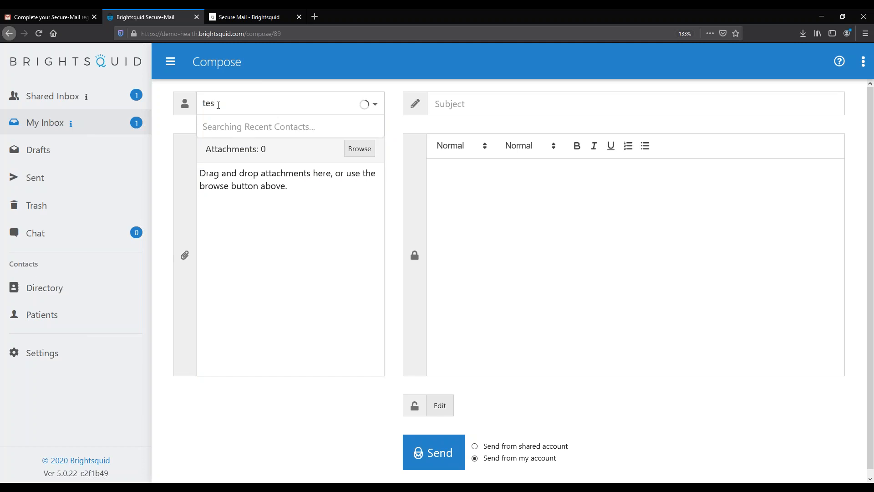
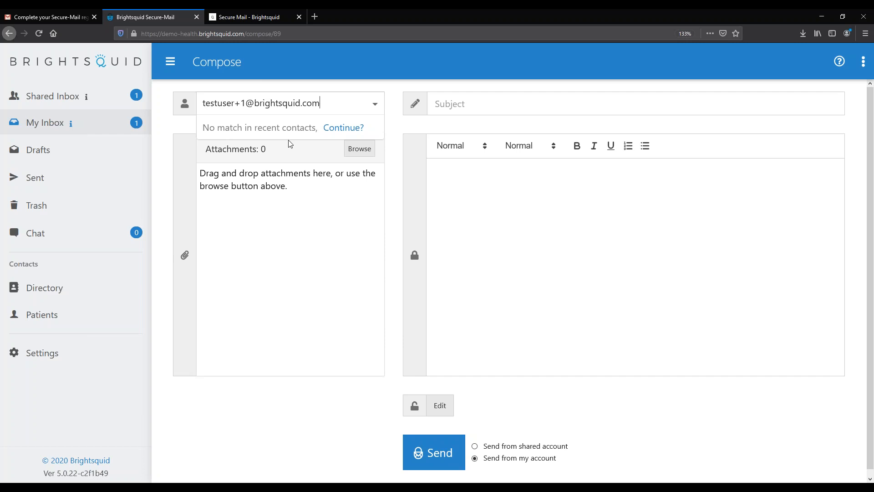
Enter an outside brightsquid.com e-mail address in To and choose to invite it as a new user
click(342, 131)
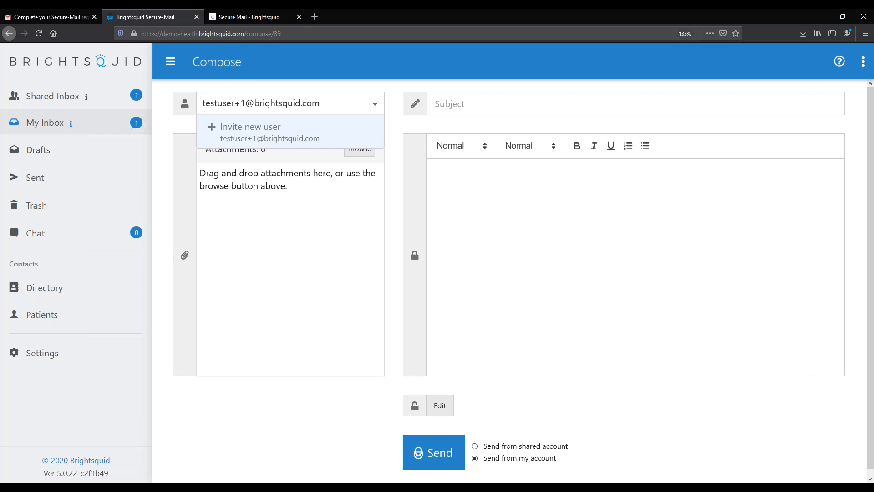
click(265, 135)
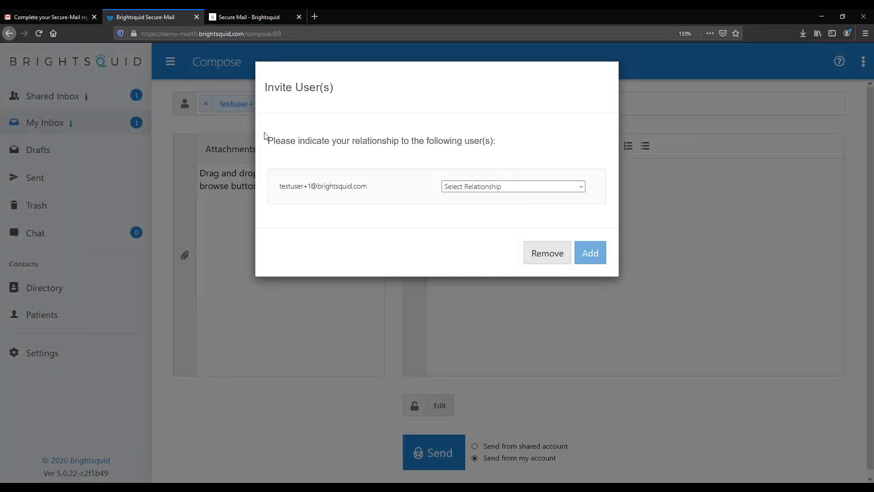
Set the invitee's relationship to Patient instead of colleague at another practice
click(581, 187)
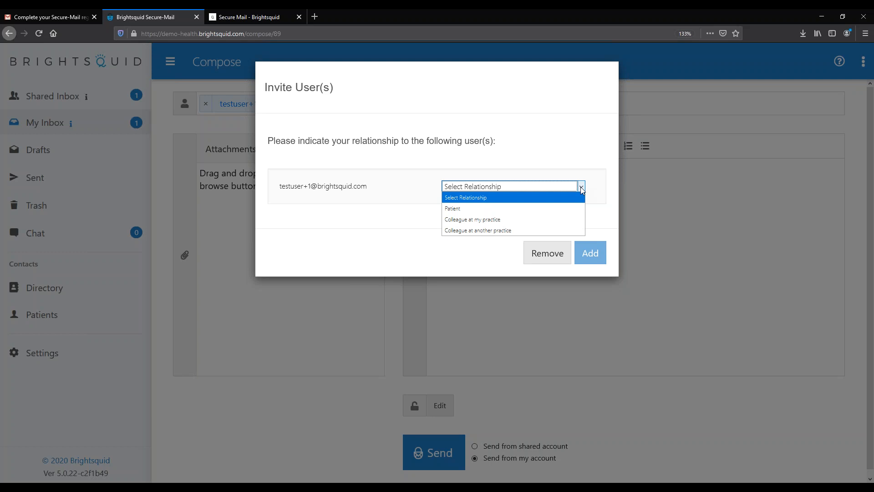
click(540, 227)
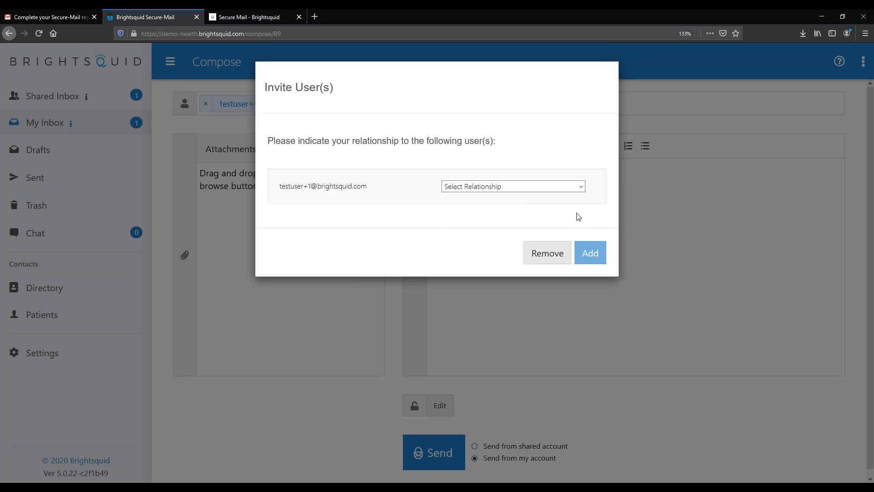
click(582, 188)
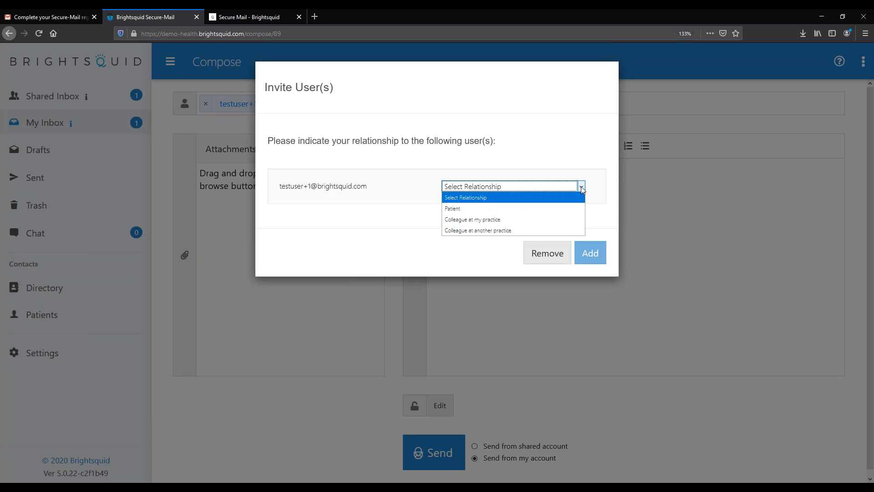
click(510, 207)
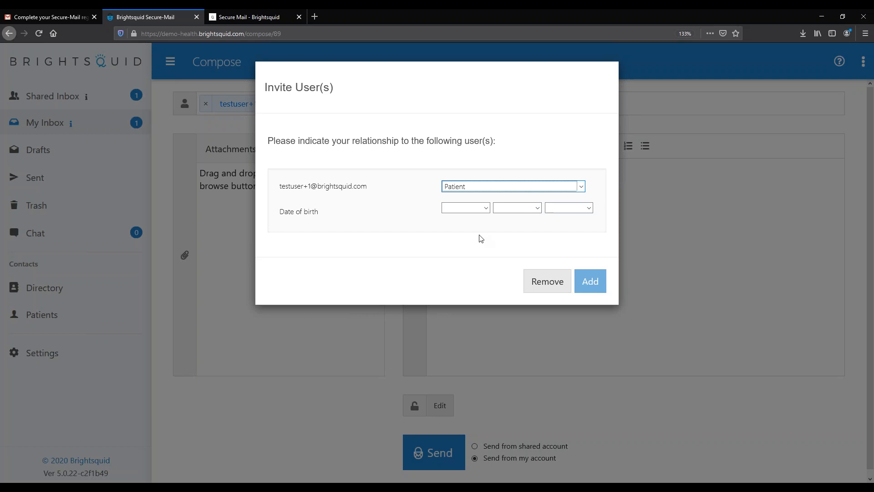
Set the invited patient's date of birth to Jan 1, 2000 and add them as recipient
click(485, 208)
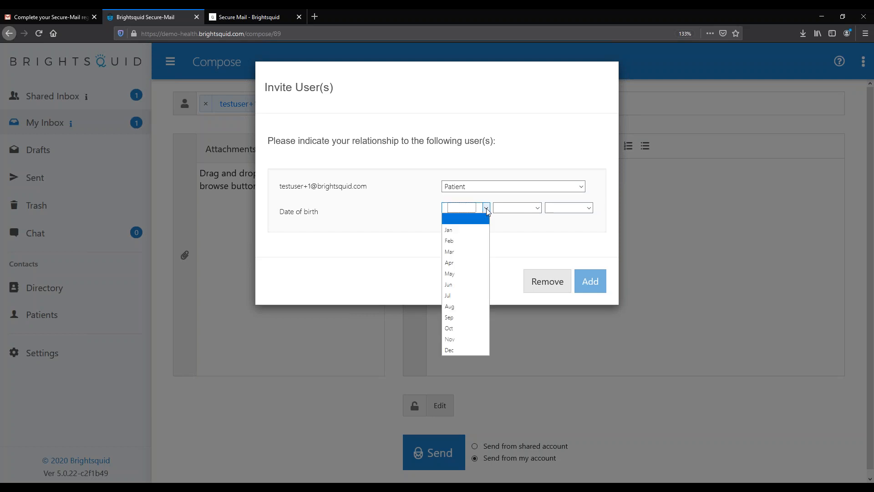
click(475, 231)
click(528, 212)
click(561, 218)
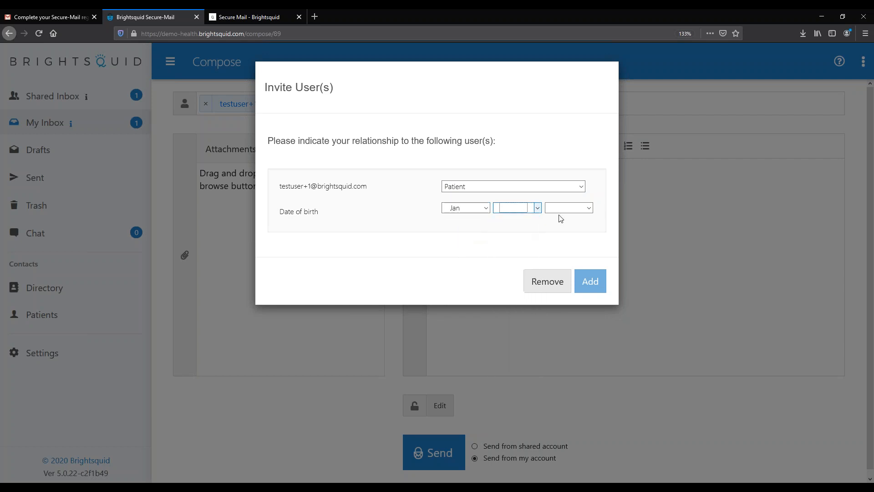
click(589, 208)
click(589, 209)
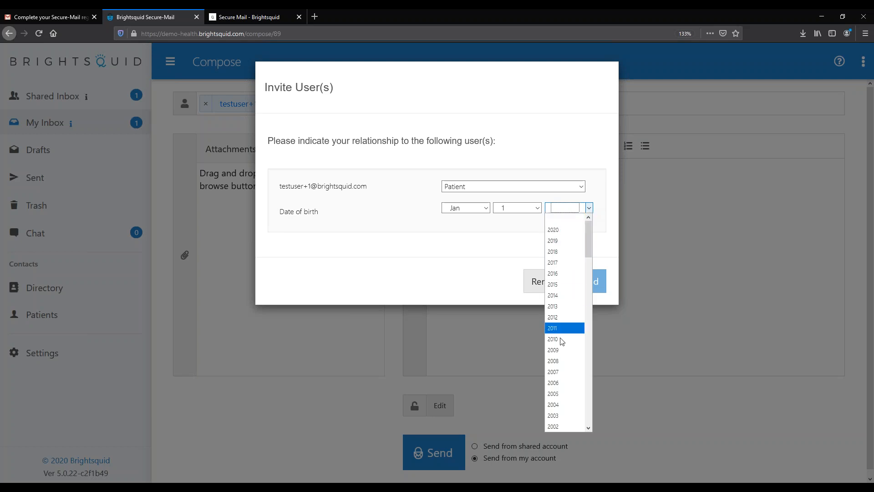
scroll(562, 356, down, 2)
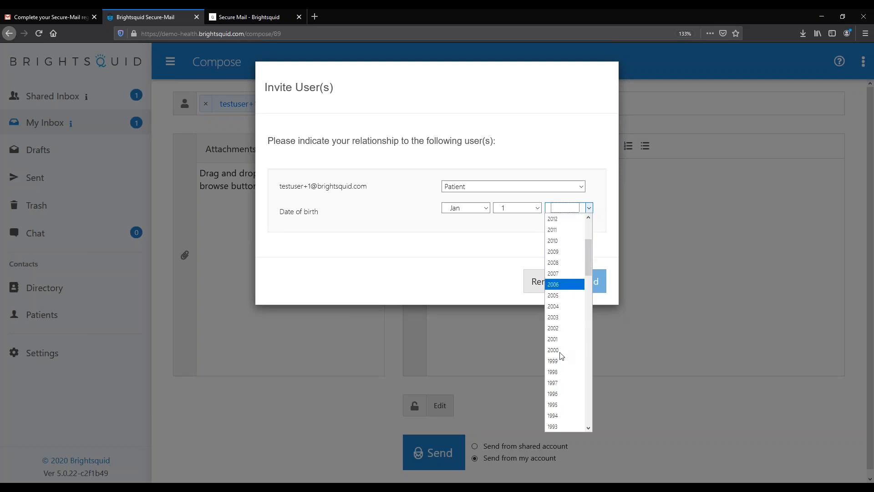
click(562, 350)
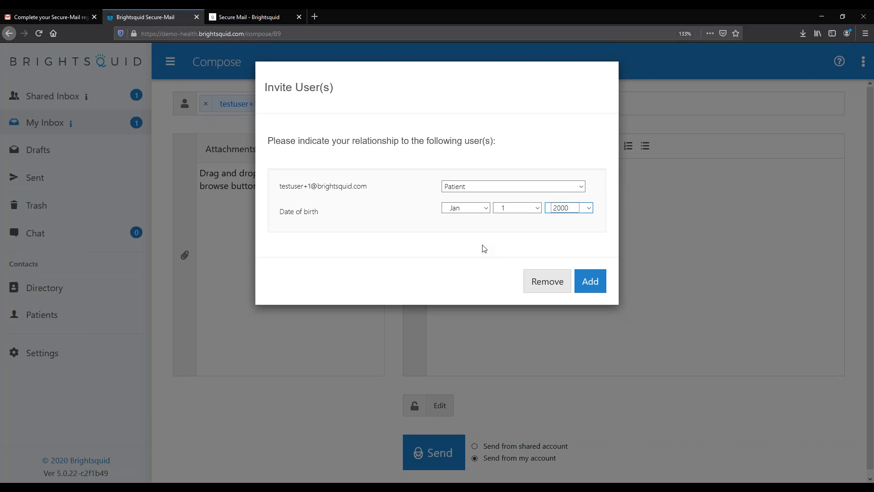
click(593, 282)
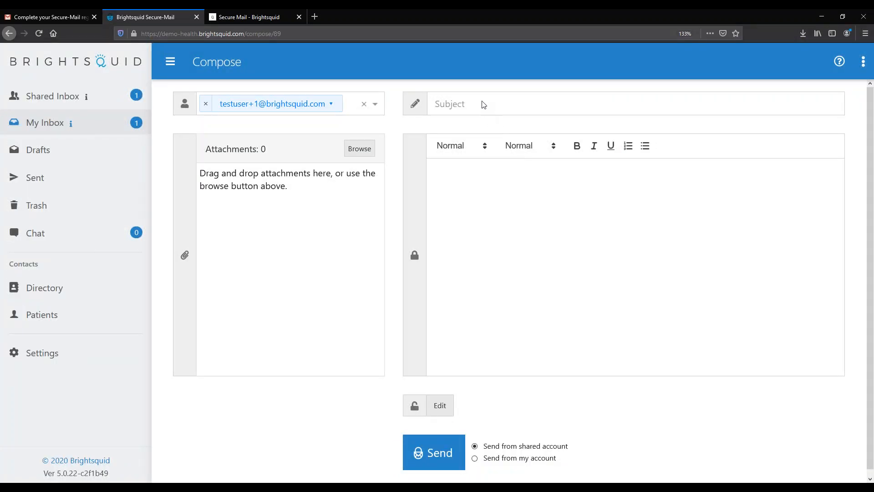
click(456, 104)
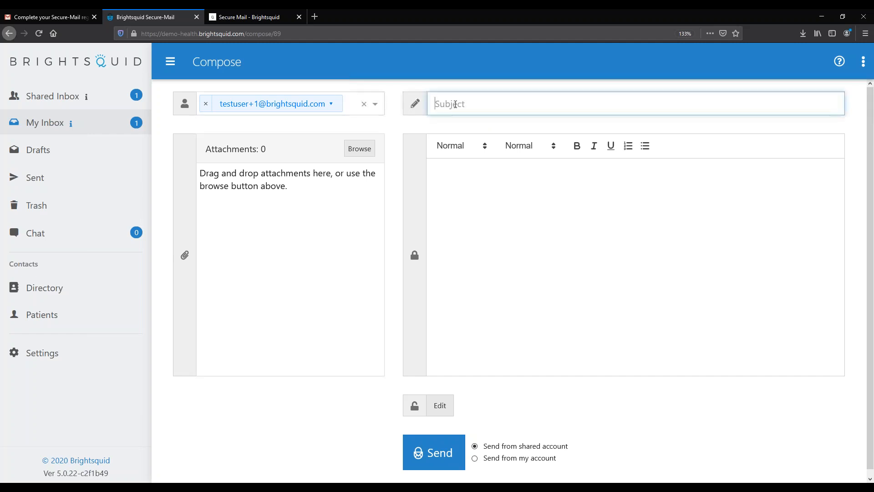
text(Xray of broken hand)
Write the body: greet the recipient by first name, add 'Here is that Xray.', and sign with the sender's first name
click(515, 215)
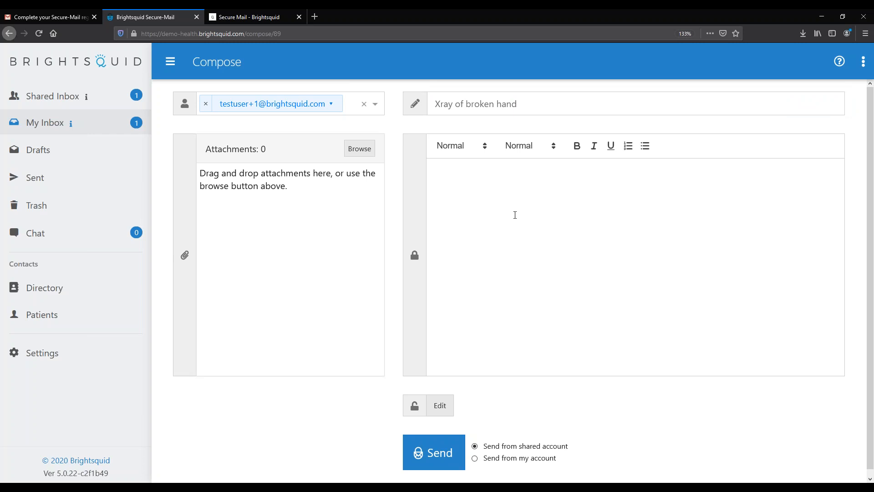
text(Dear jeff,)
key(Return)
text(Here is that Xray.)
key(Return)
key(Return)
text(martin)
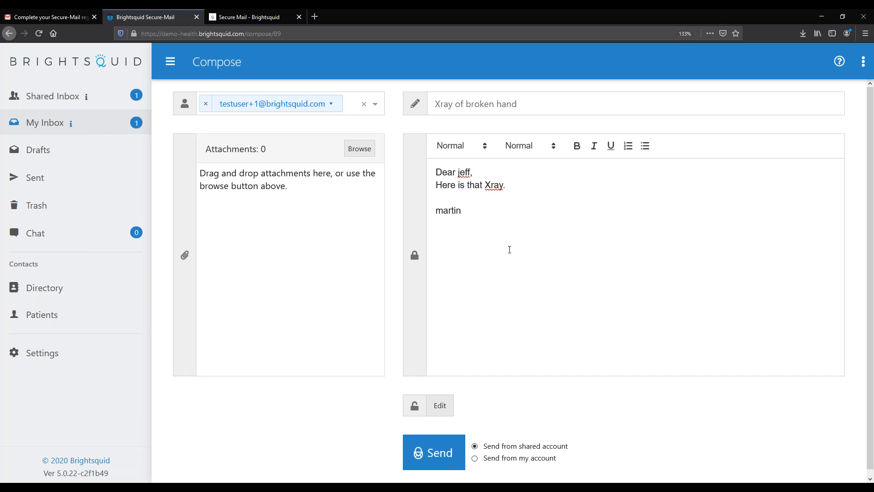
mouse_move(417, 258)
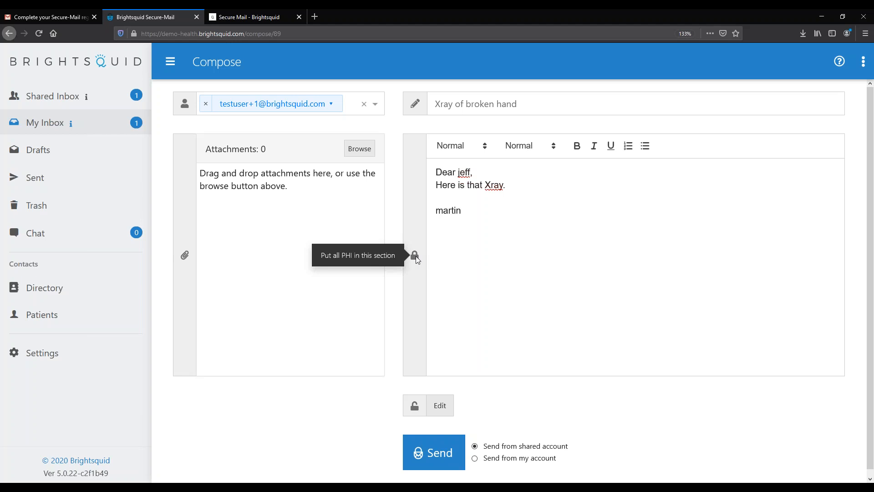
mouse_move(418, 412)
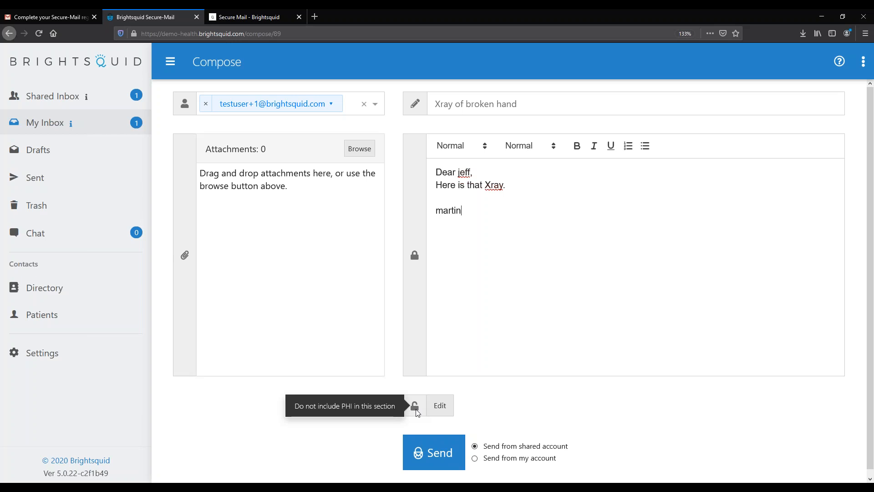
Expand the privacy disclaimer footer below the body, review it, then select the body's first two lines
click(447, 410)
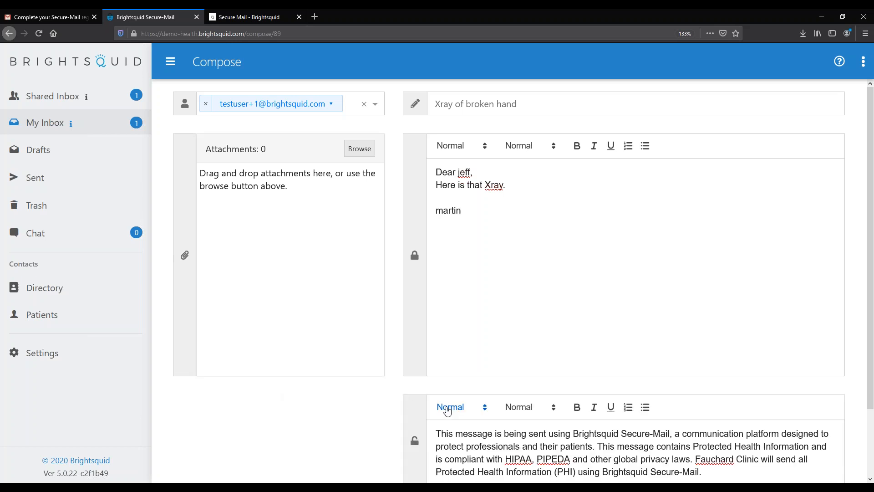
scroll(447, 410, down, 2)
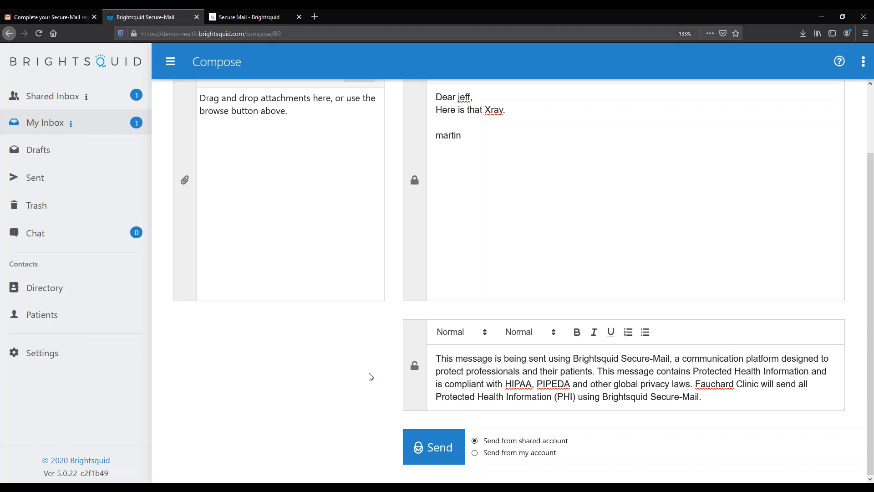
scroll(357, 370, up, 3)
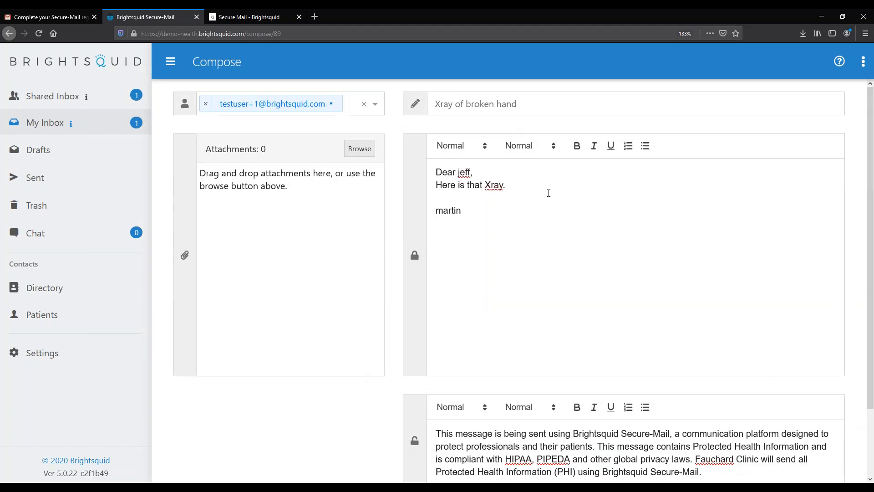
drag(548, 193, 439, 177)
Attach xray.jpeg from the Desktop through the File Upload dialog
click(573, 241)
click(360, 150)
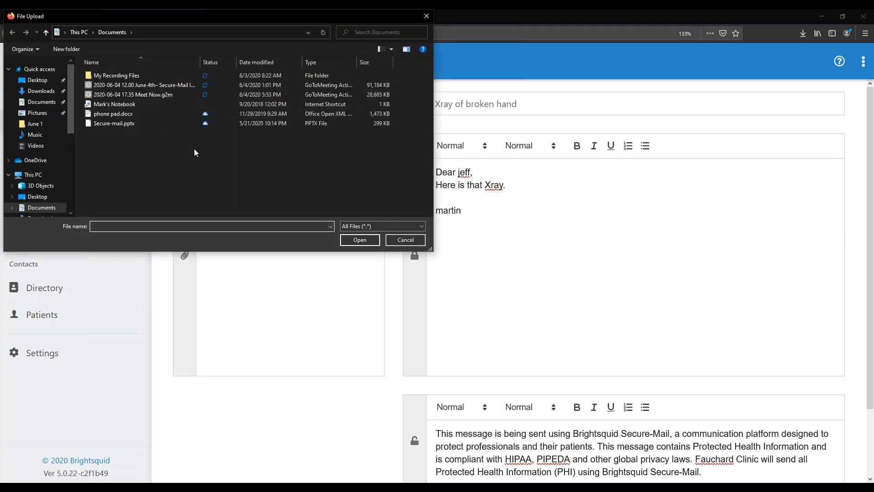
click(37, 80)
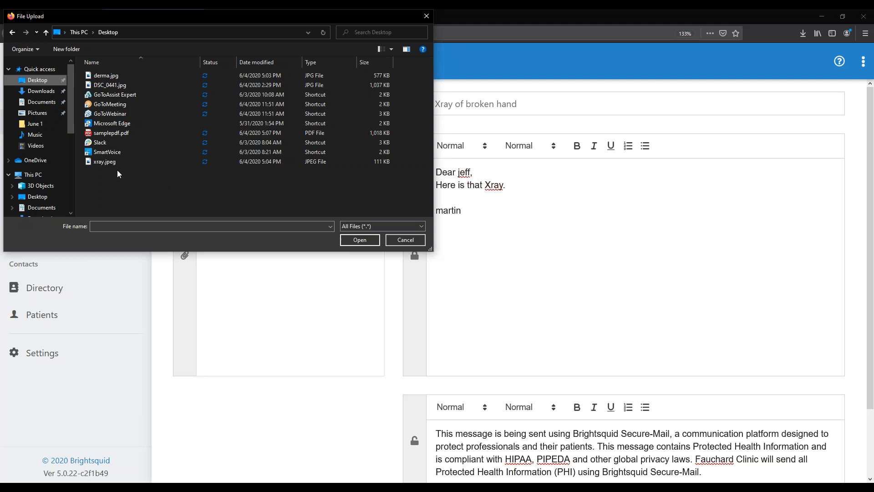
click(101, 163)
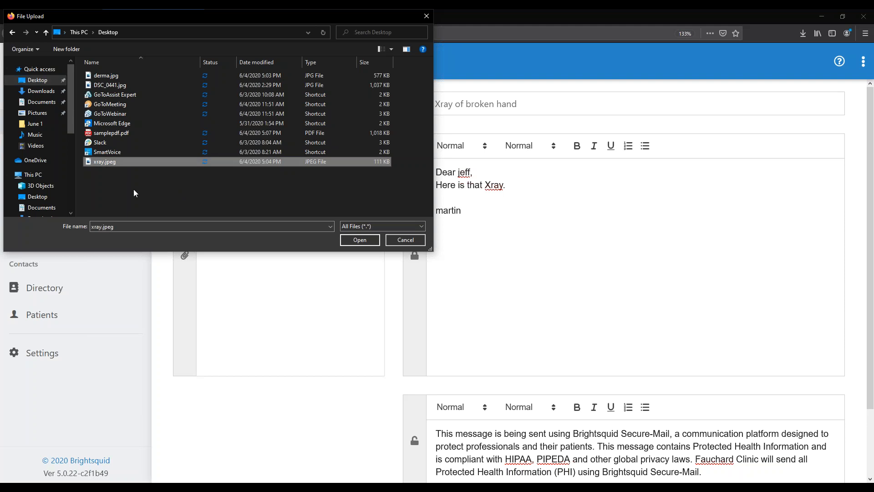
click(363, 240)
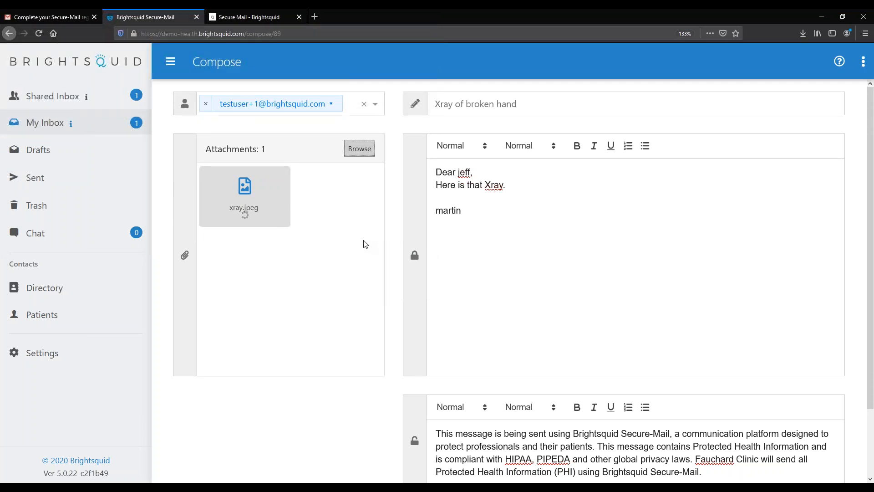
Drag derma.jpg from a File Explorer Desktop window onto the message attachments as the second file
click(265, 487)
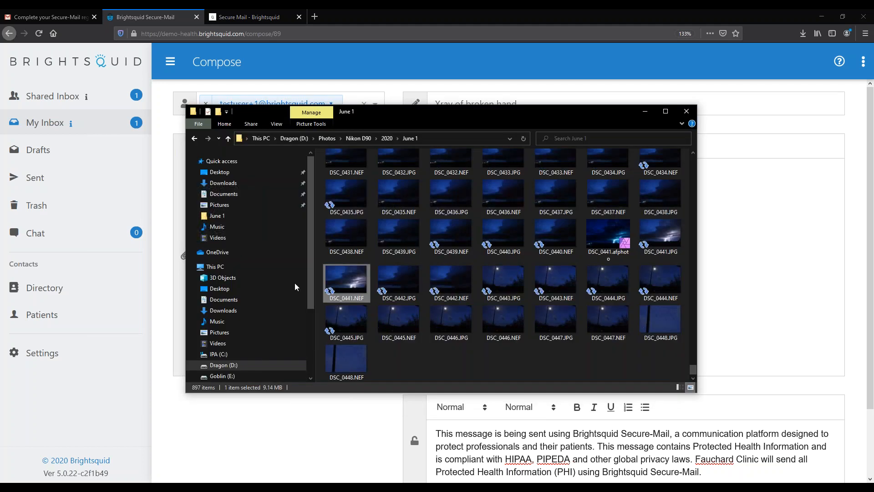
click(239, 176)
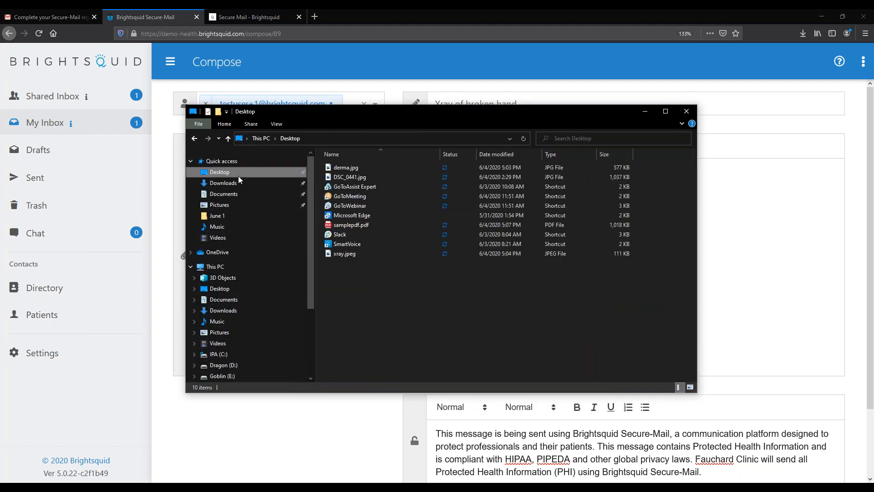
drag(349, 114, 477, 131)
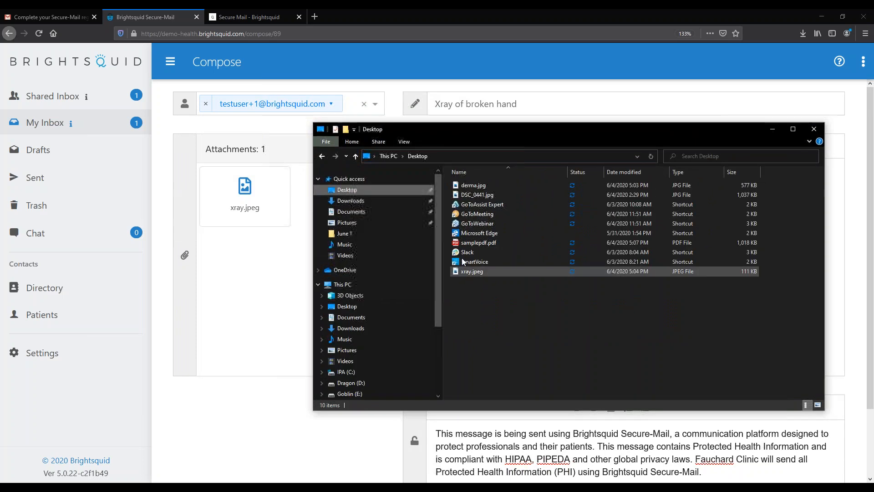
drag(480, 189, 238, 309)
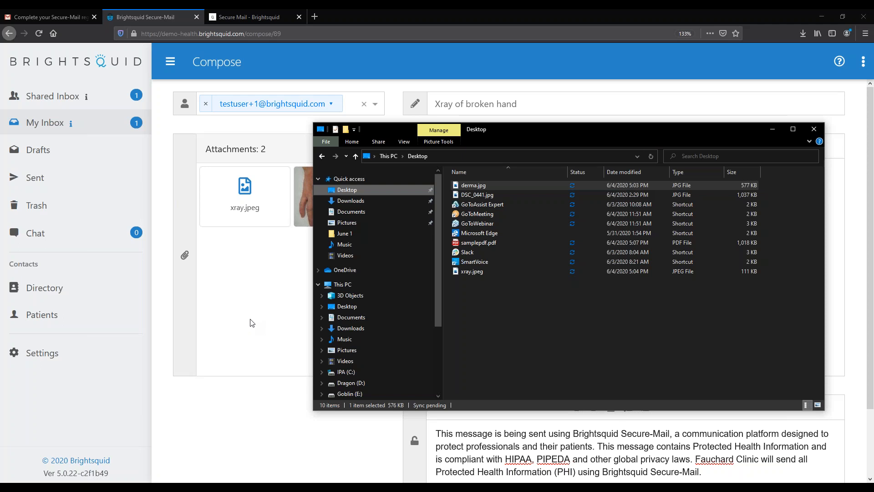
click(241, 330)
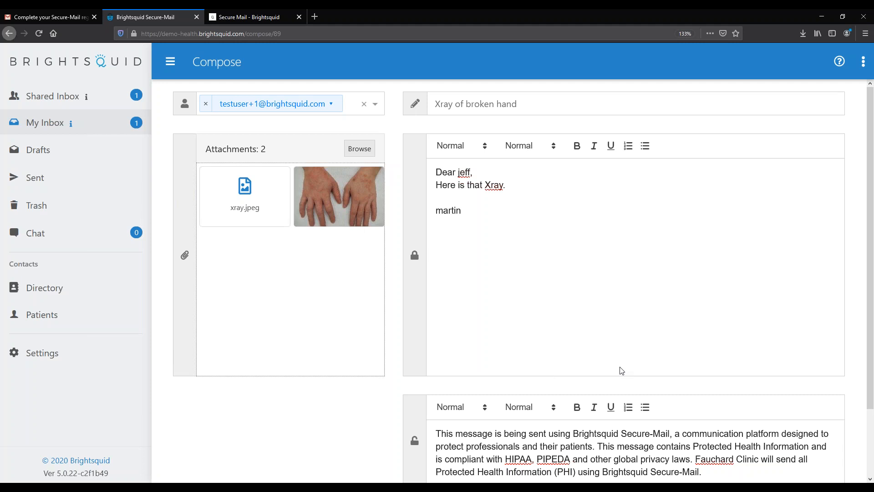
Preview the attached xray.jpeg hand image, close it, and return to the draft with both attachments
mouse_move(337, 195)
click(245, 198)
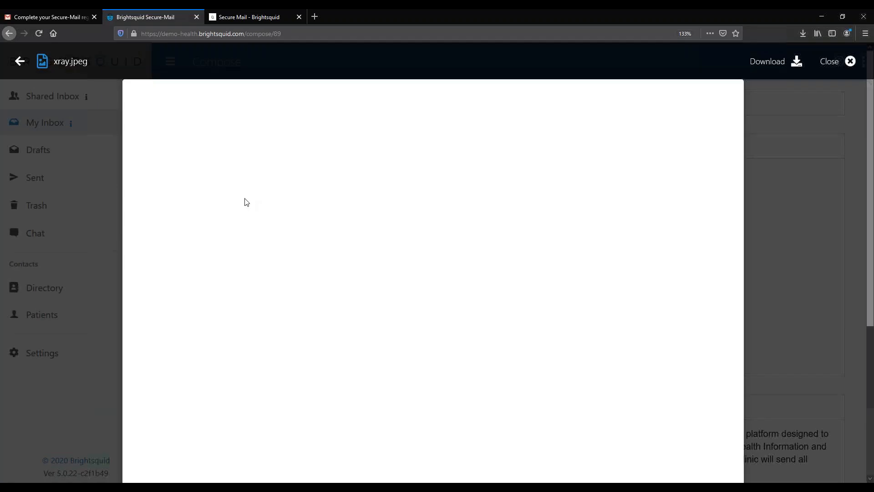
scroll(453, 360, down, 5)
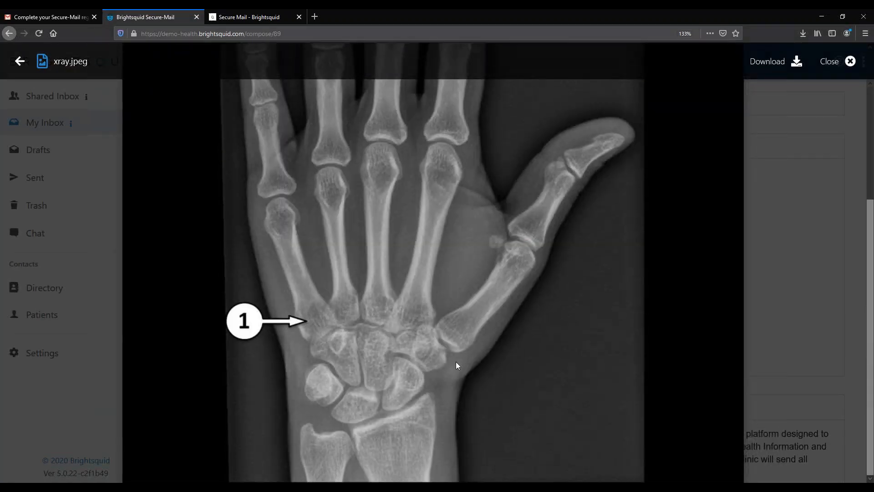
click(850, 62)
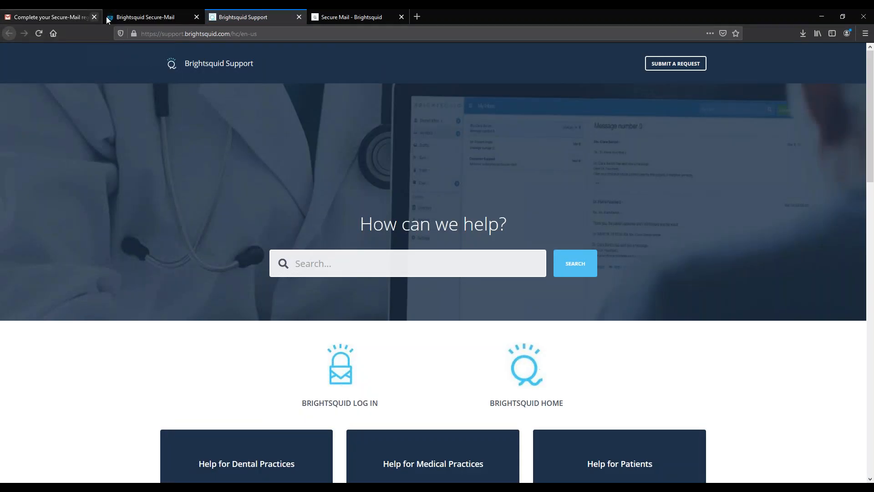
click(147, 19)
scroll(525, 306, down, 2)
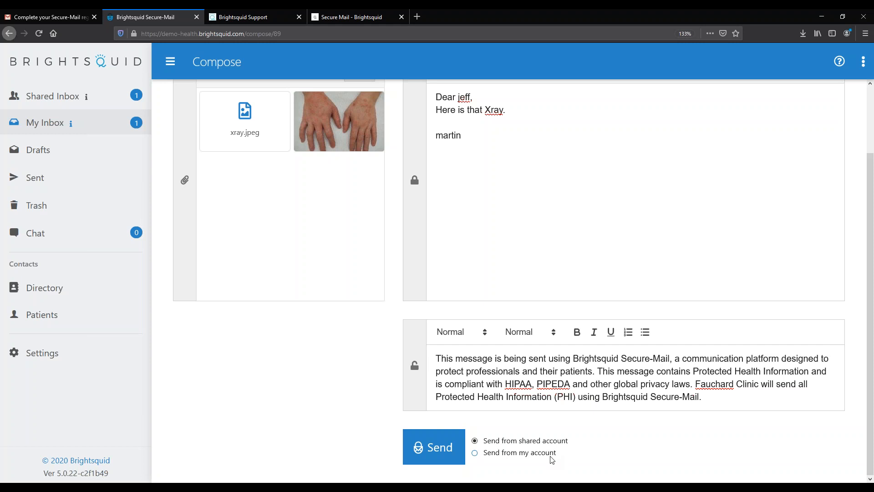
Send the secure message with xray.jpeg, derma.jpg and the clinic disclaimer
click(430, 446)
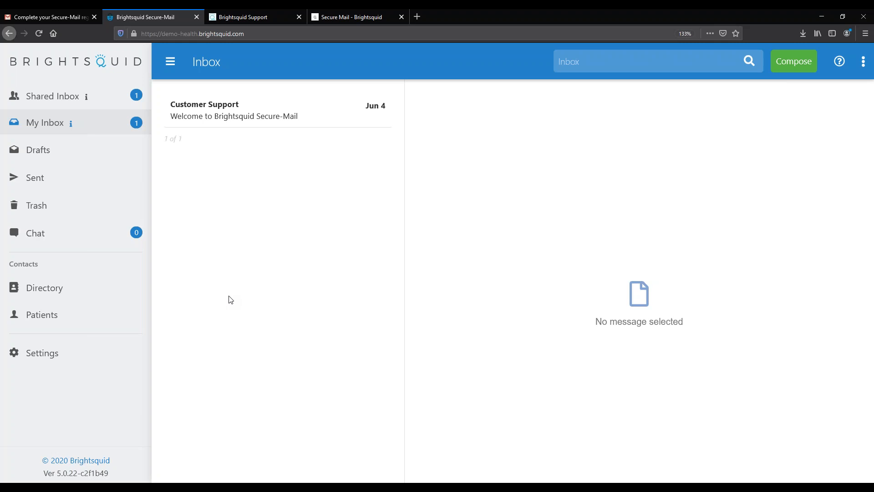
Review the three Shared Inbox messages, then return to My Inbox
click(56, 97)
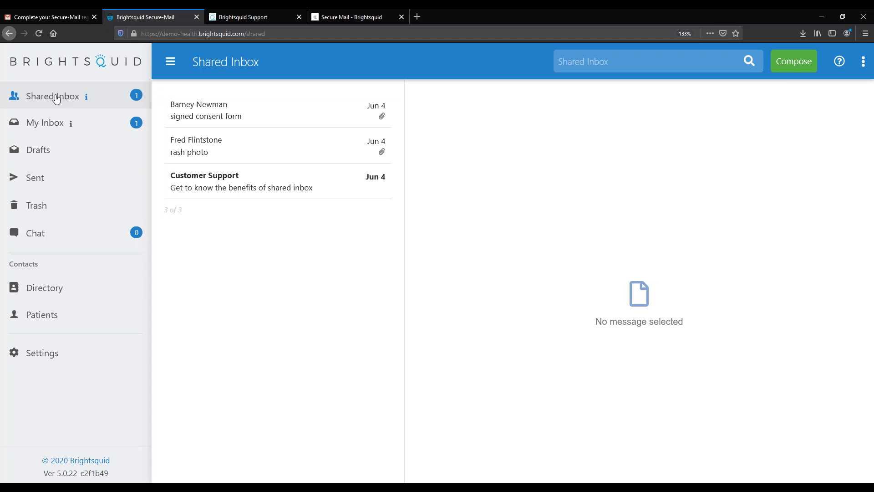
click(59, 131)
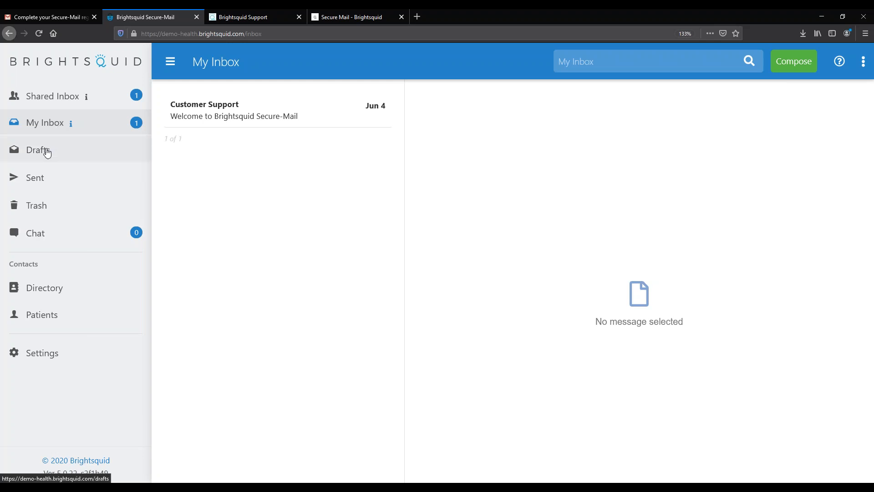
Glance at Drafts, then show the Sent folder with its 4 messages headed by 'Xray of broken hand'
click(45, 150)
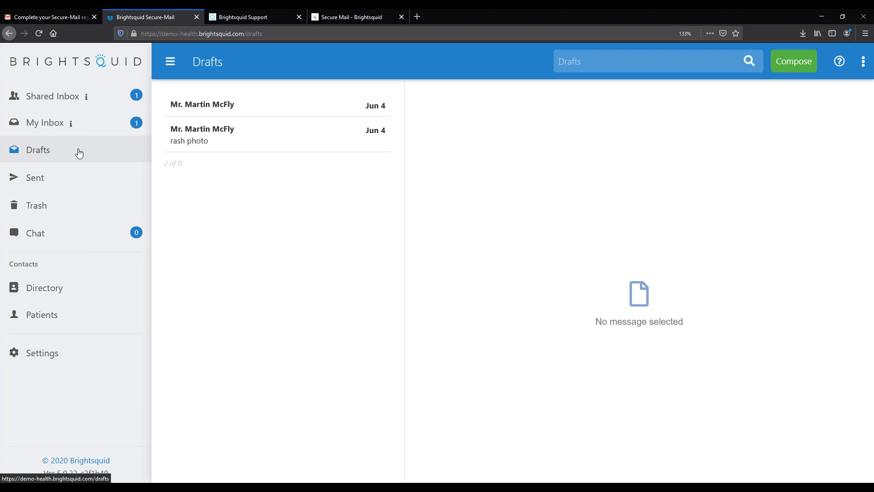
click(63, 184)
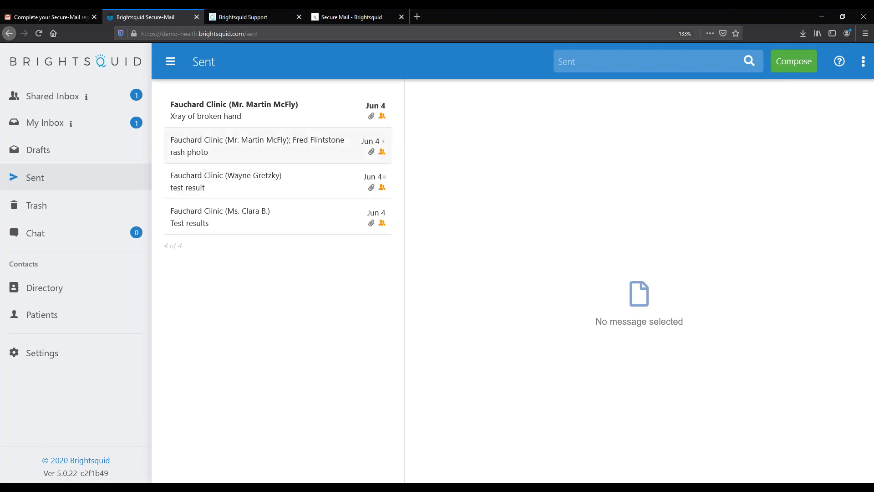
Open the sent 'Xray of broken hand' message to view its xray and hand photo
click(275, 123)
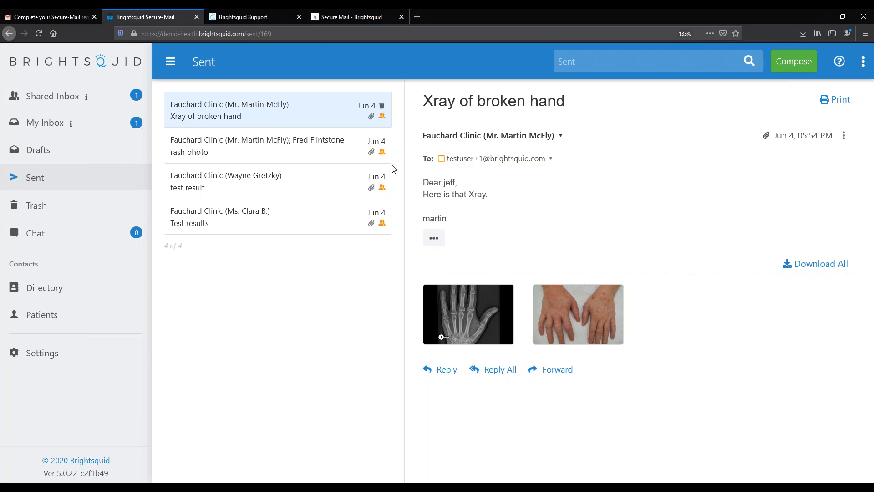
click(268, 192)
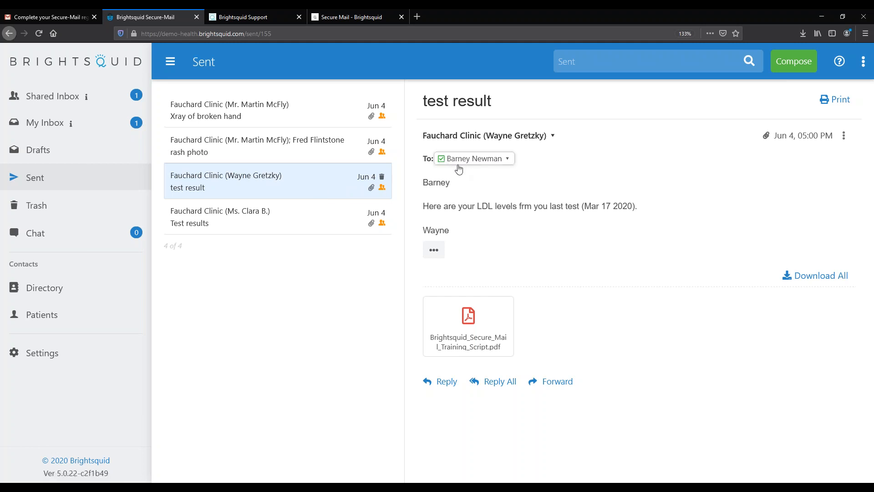
mouse_move(477, 162)
drag(477, 206, 512, 206)
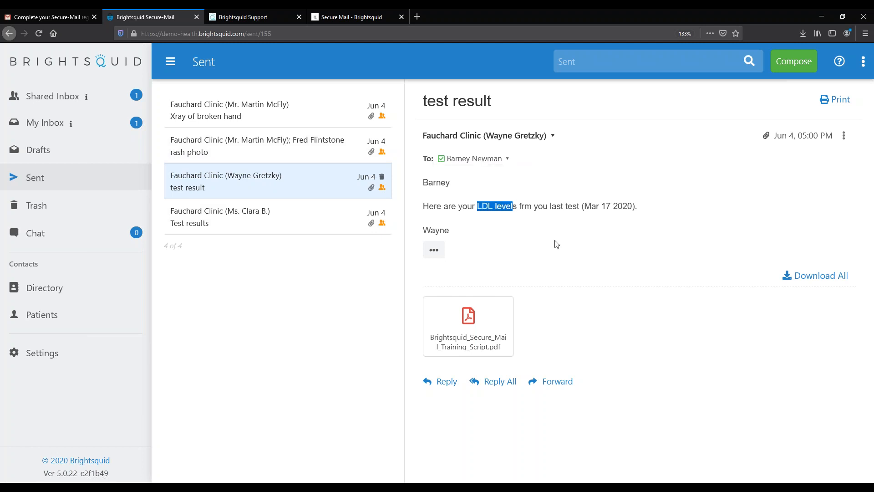
mouse_move(480, 158)
click(299, 119)
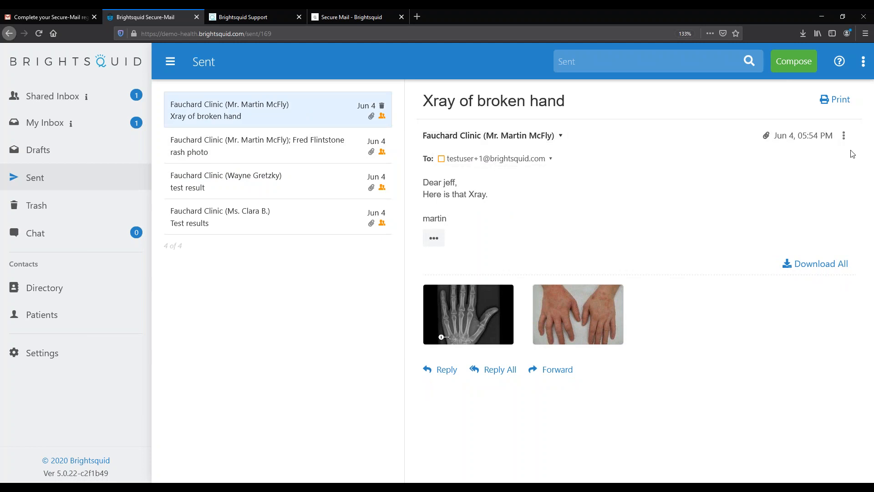
Recall 'Xray of broken hand' from all recipients and confirm with Yes
click(845, 139)
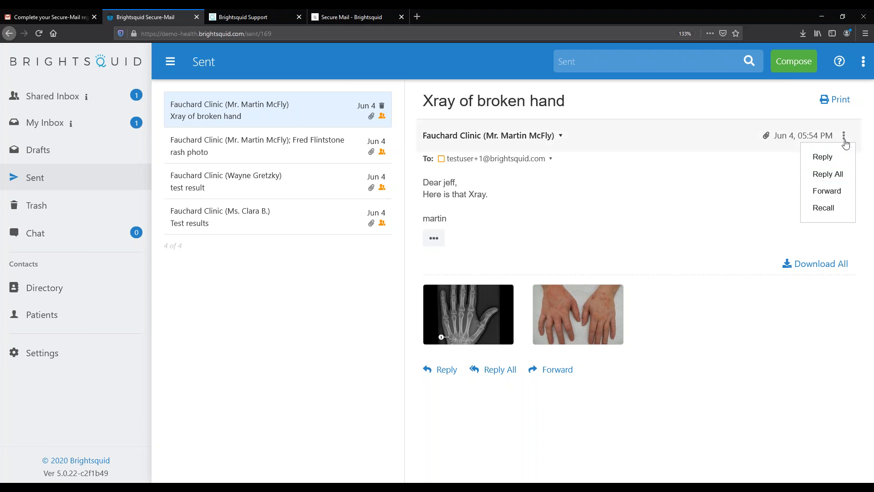
click(828, 210)
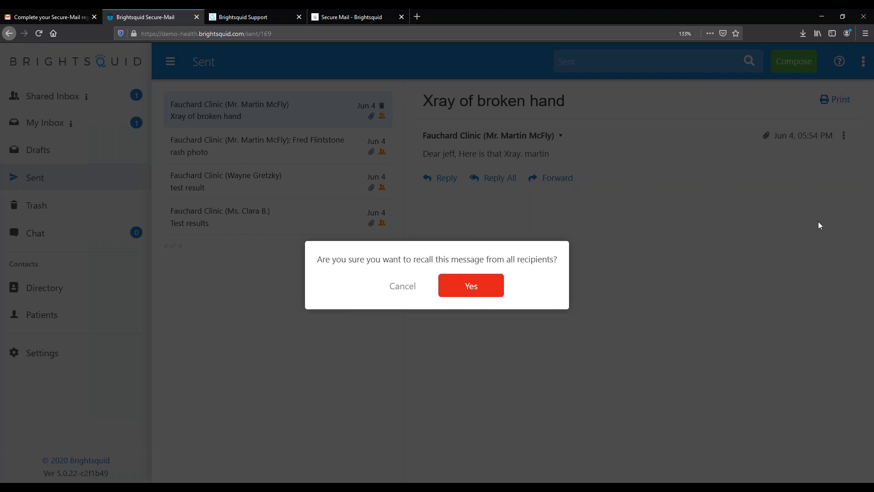
click(402, 291)
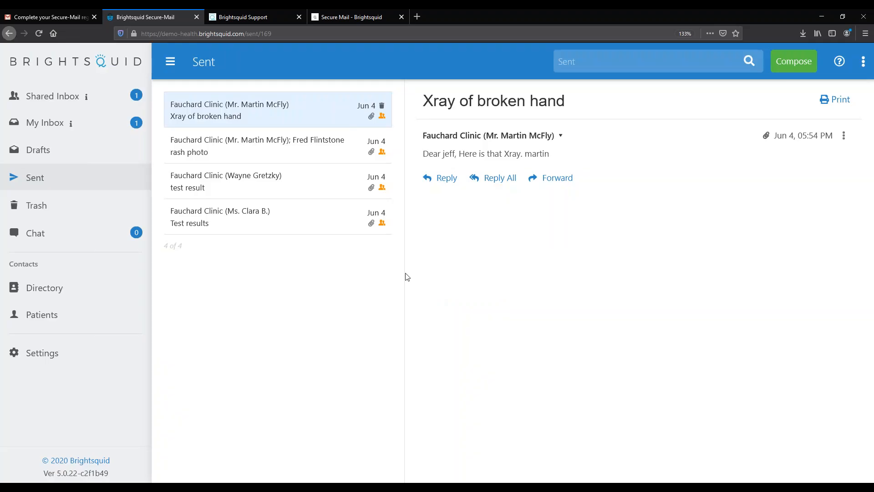
Review the sent 'rash photo' message thread, then show the empty Trash folder
click(299, 147)
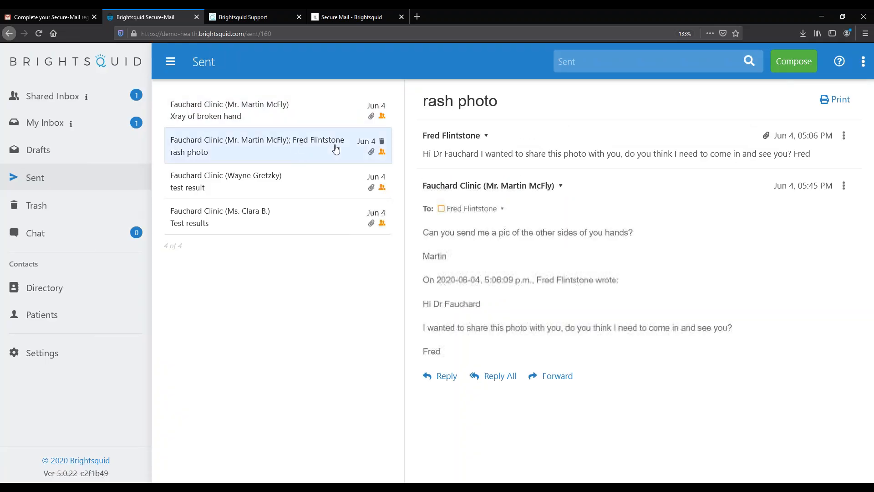
mouse_move(443, 215)
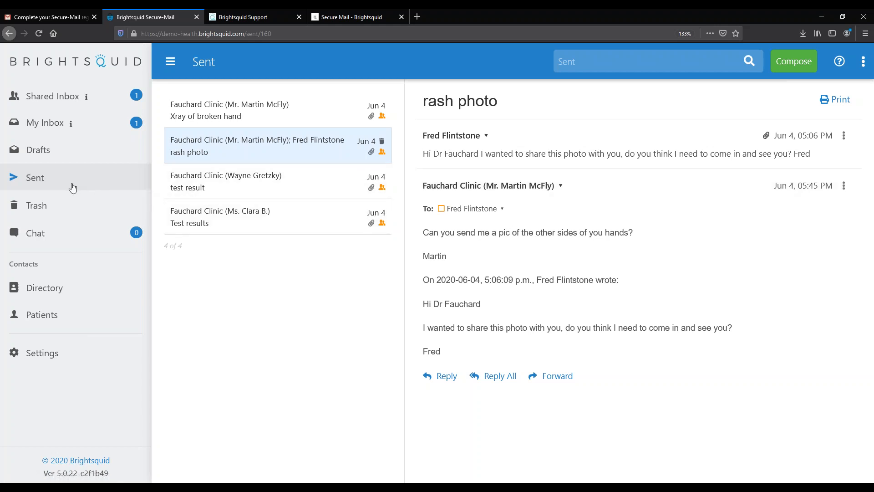
click(59, 211)
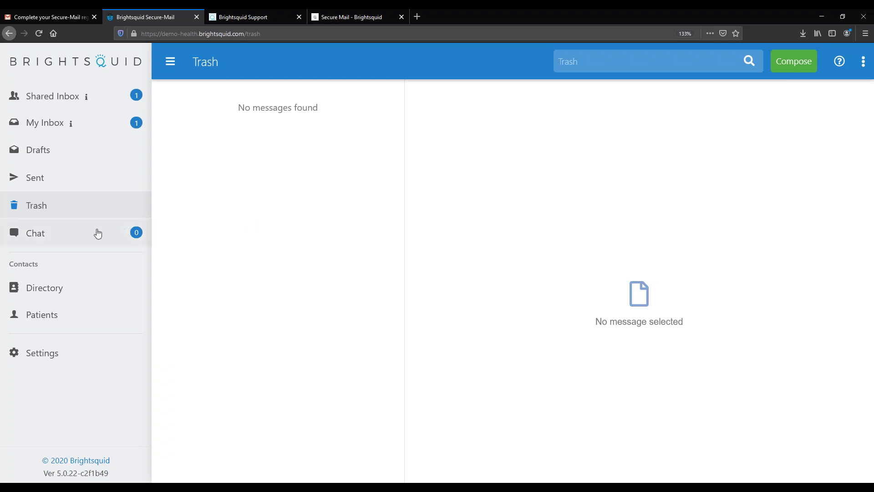
Pass the empty Chat page and open the Directory of three recently contacted clinicians
click(36, 233)
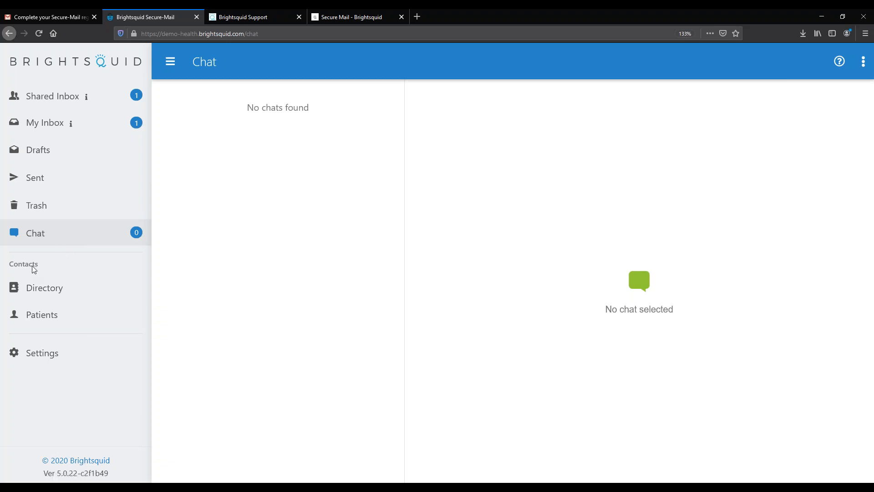
click(51, 292)
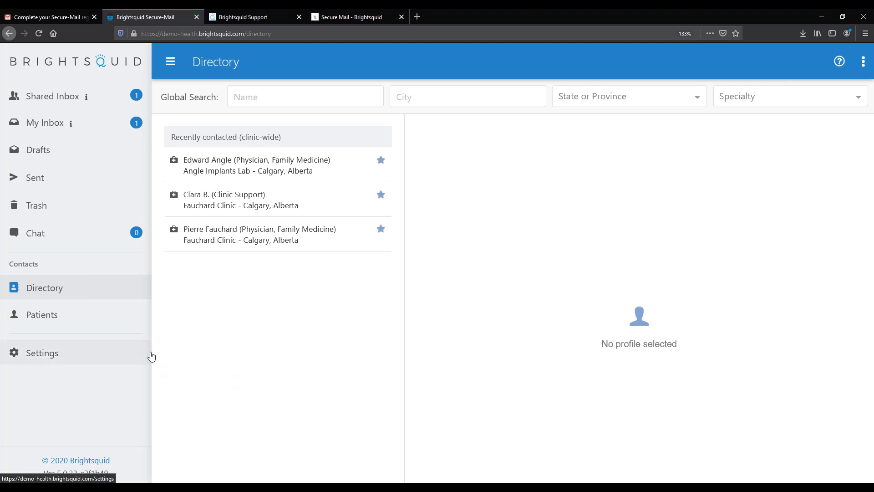
Highlight the 'Recently contacted (clinic-wide)' heading, check the Specialty filter options, then switch to Patients
drag(172, 137, 296, 149)
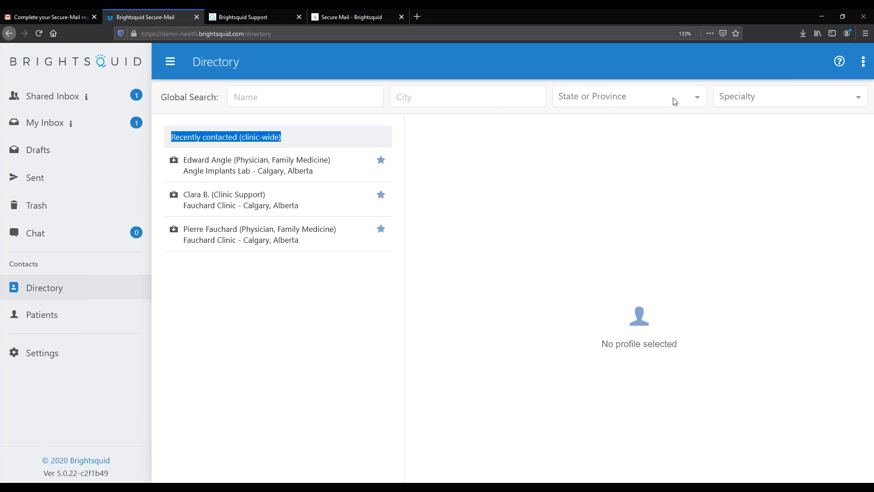
click(802, 100)
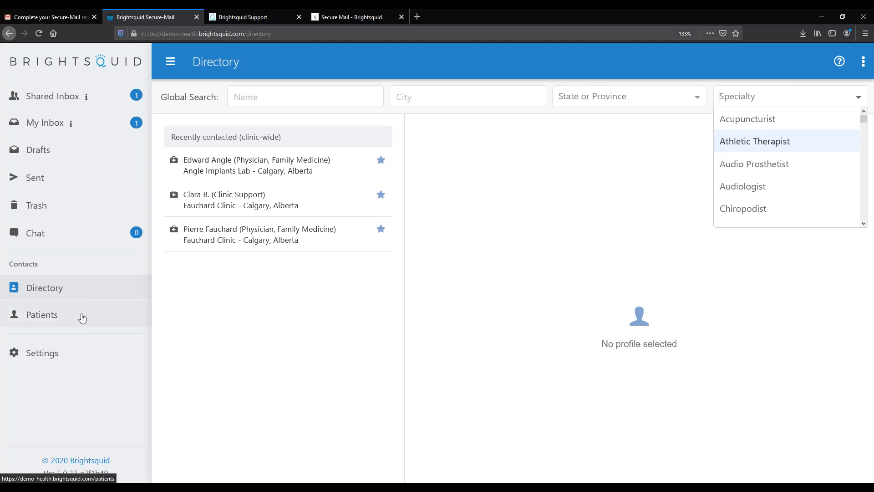
click(83, 313)
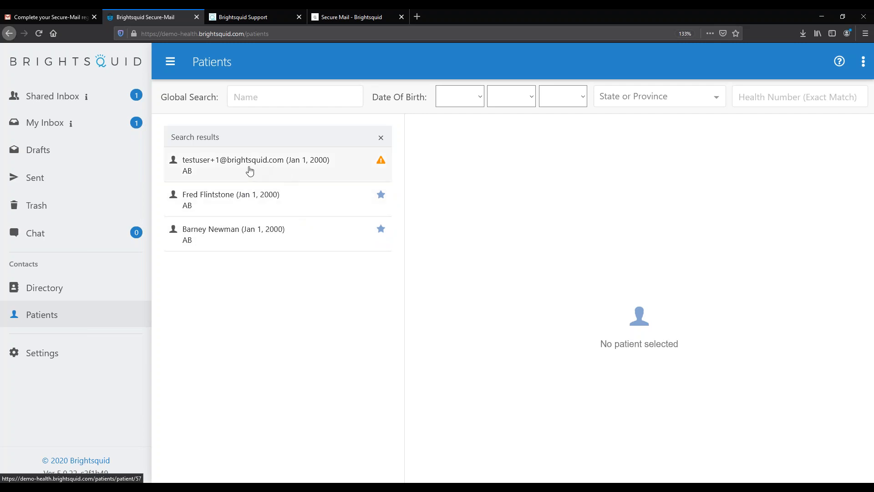
Open the test user patient's record showing birthdate Jan 1, 2000 and Alberta, Canada
mouse_move(384, 165)
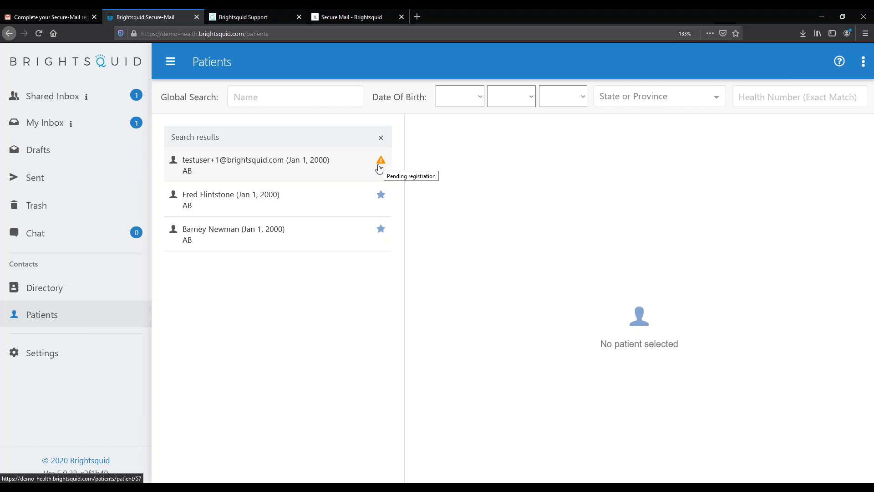
mouse_move(381, 234)
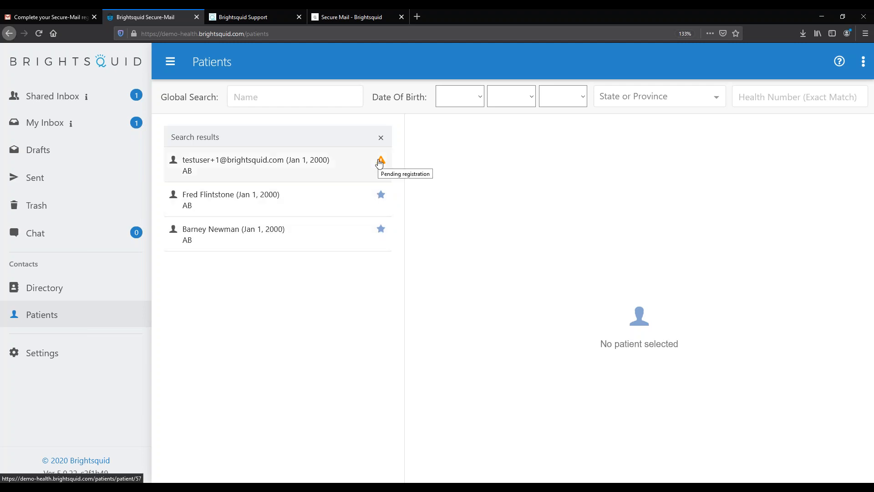
click(250, 165)
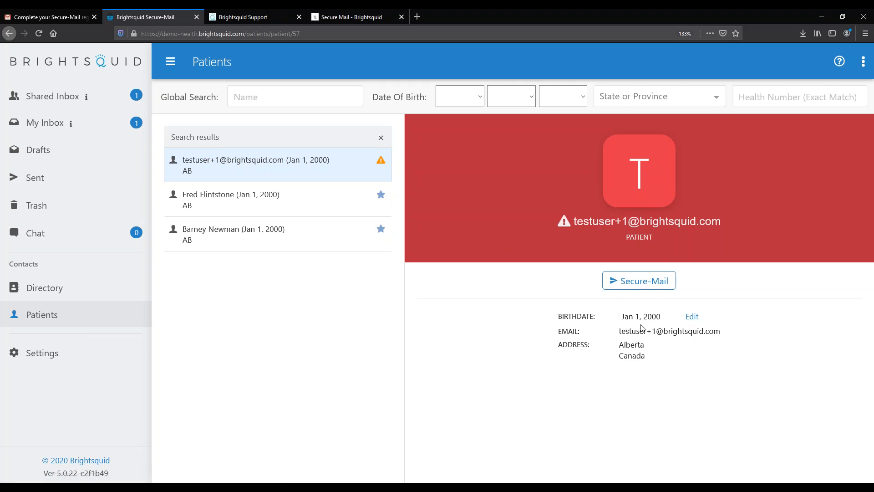
Change the test patient's birthdate from Jan 1, 2000 to Jan 2, 2000 and confirm
drag(621, 318, 660, 317)
click(651, 320)
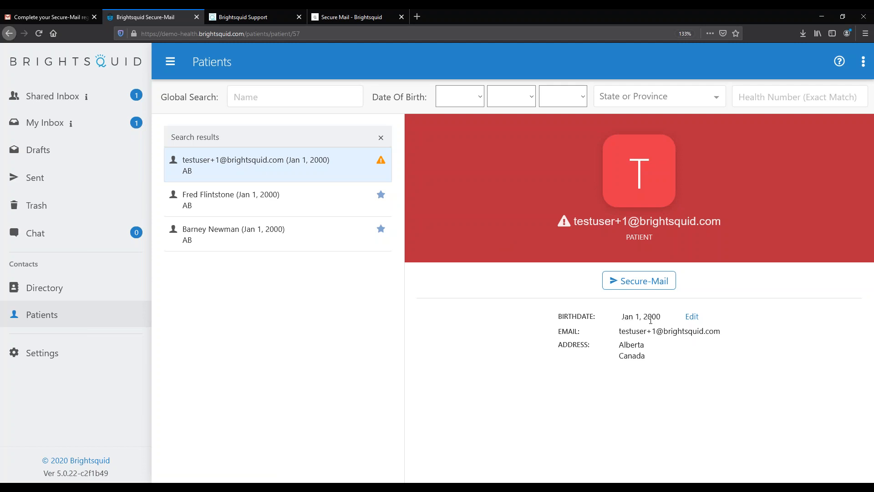
click(691, 317)
click(669, 317)
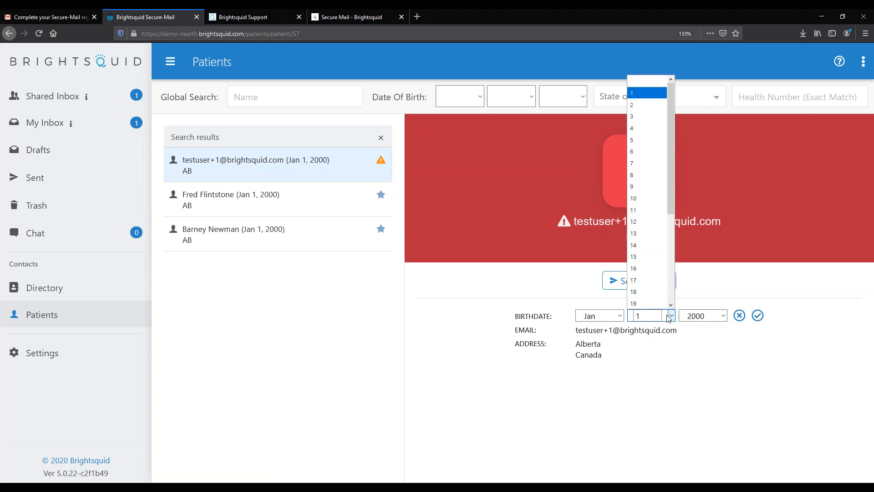
click(647, 105)
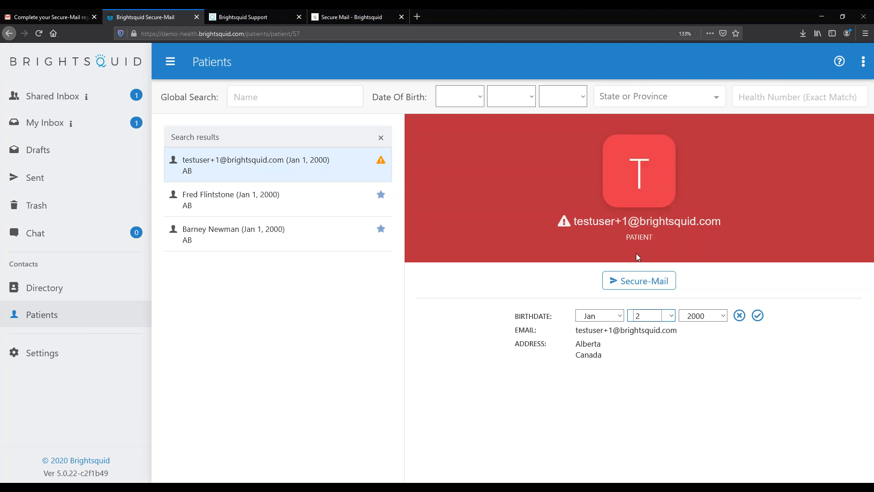
click(757, 316)
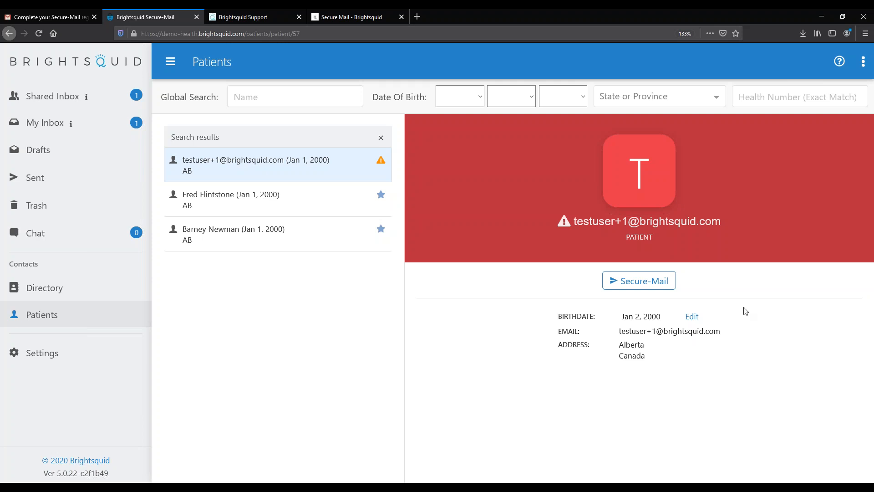
In Settings, uncheck 'Allow professionals to message you' under Receive Messages and save
click(60, 357)
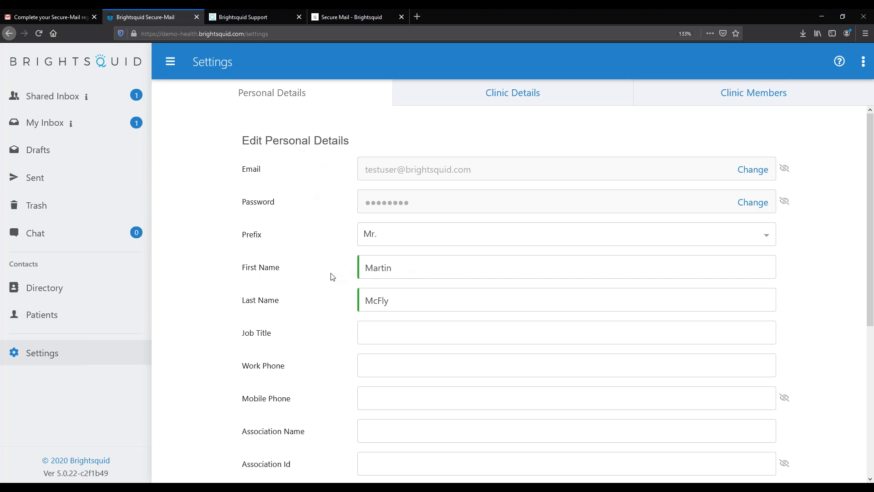
scroll(332, 278, down, 5)
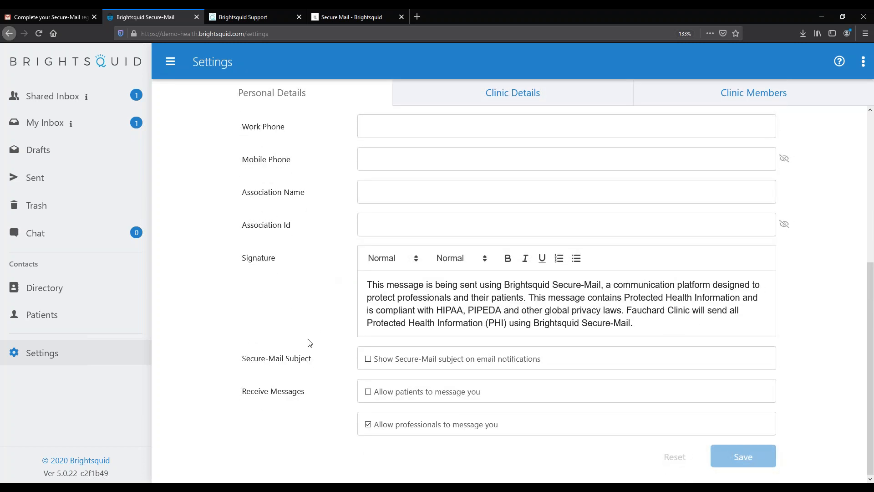
drag(242, 392, 317, 395)
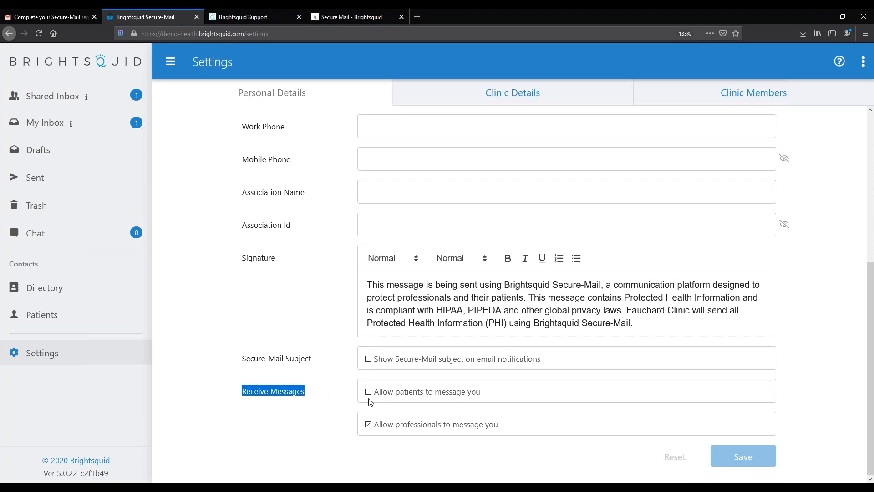
double_click(405, 395)
double_click(411, 425)
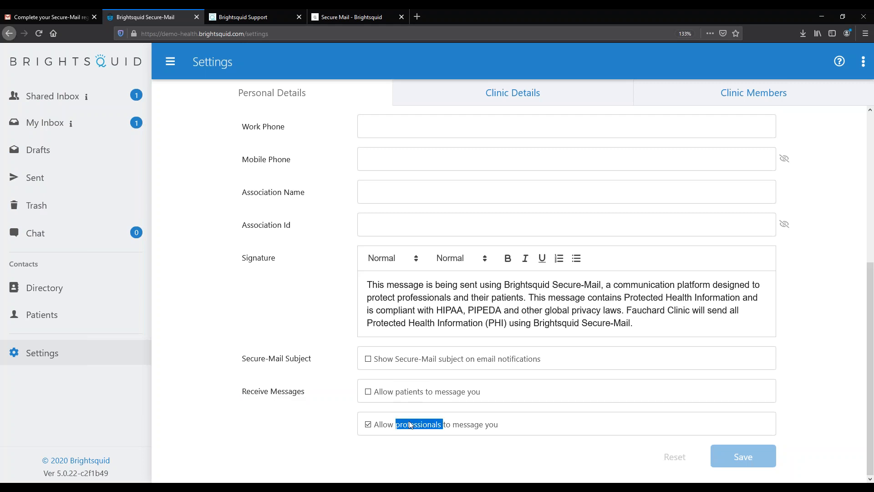
click(367, 426)
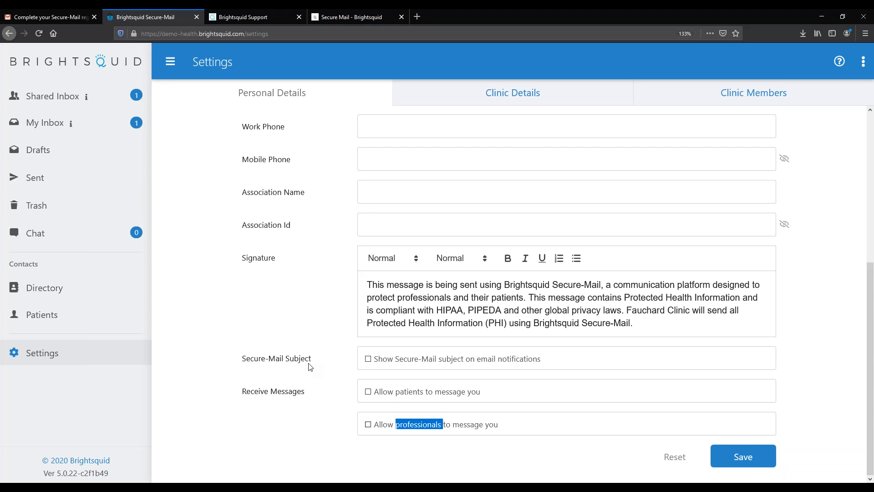
click(731, 457)
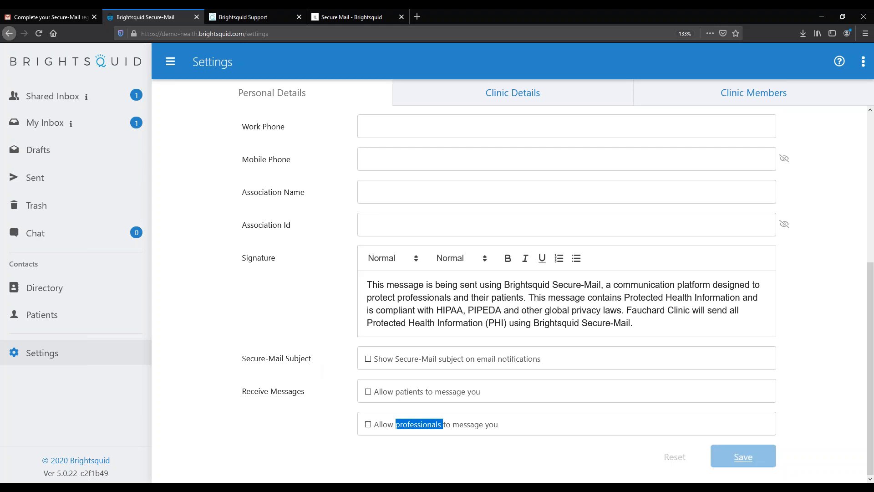
View My Inbox, then switch to the Shared Inbox listing three messages
click(59, 125)
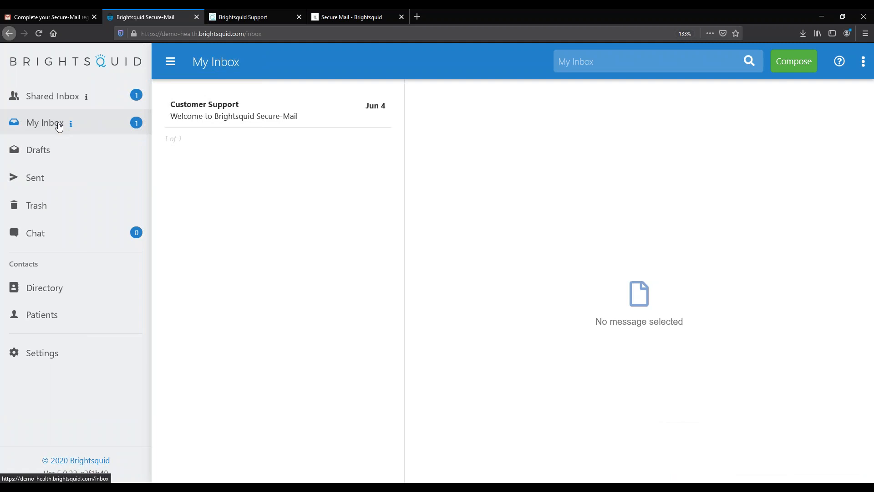
click(53, 101)
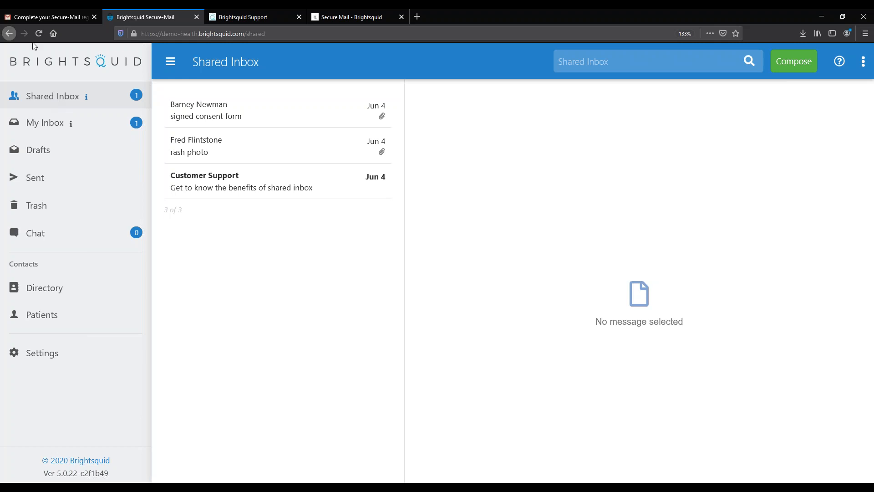
Open the Brightsquid Support help centre and scroll through its help category tiles
click(840, 62)
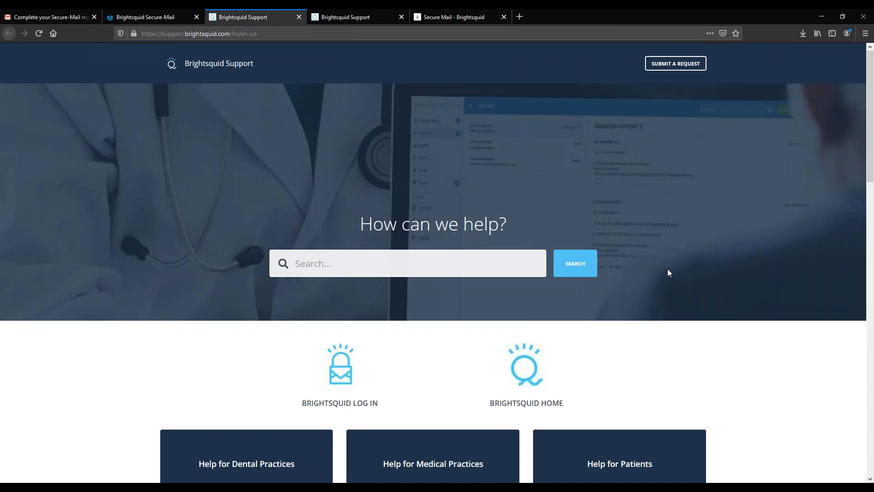
scroll(667, 269, down, 5)
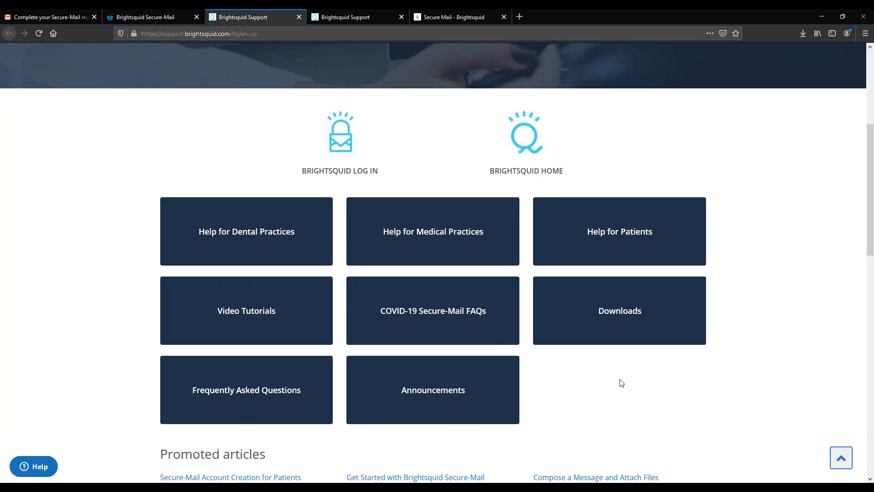
scroll(621, 382, down, 15)
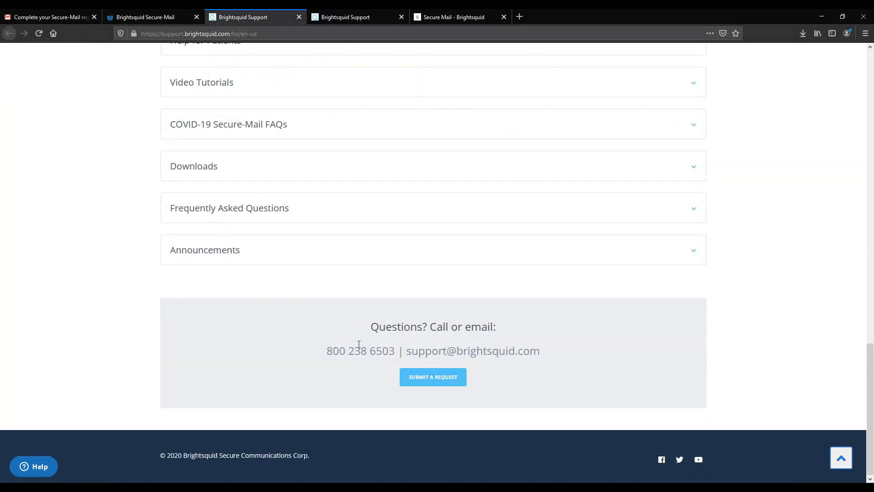
Highlight the support contact details, then return to the Secure-Mail Shared Inbox tab
drag(339, 356, 578, 362)
click(577, 363)
scroll(39, 470, up, 2)
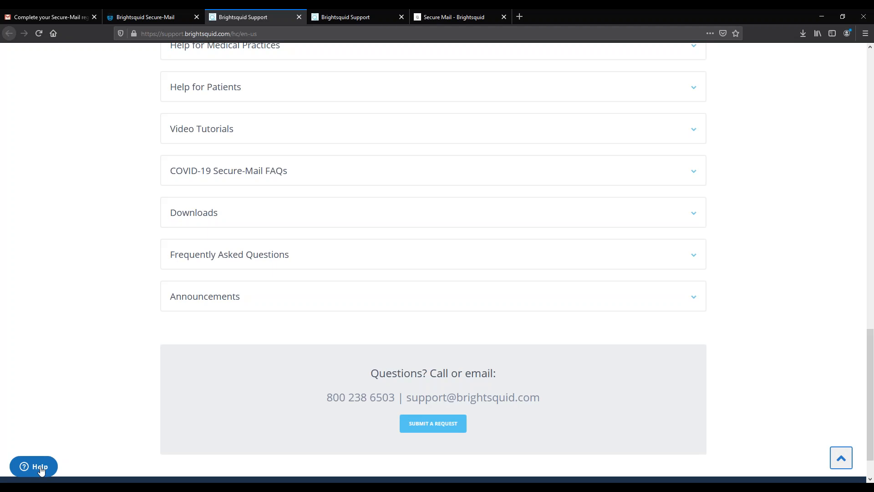
click(163, 21)
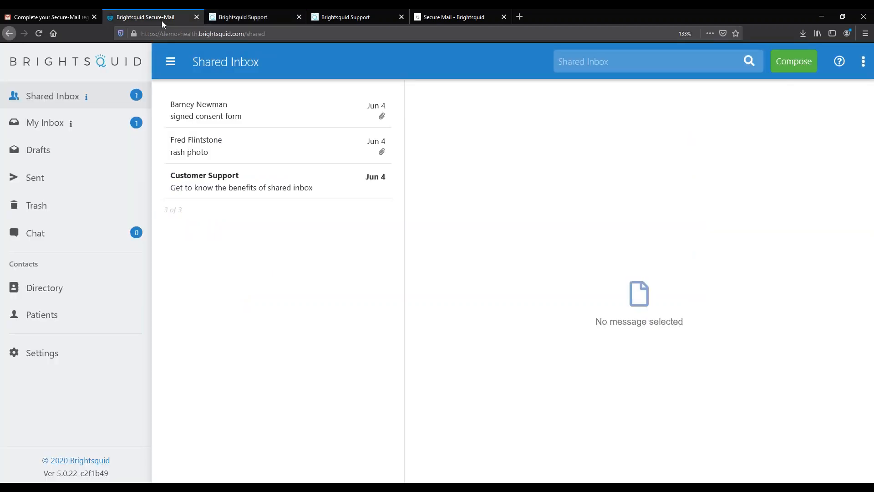